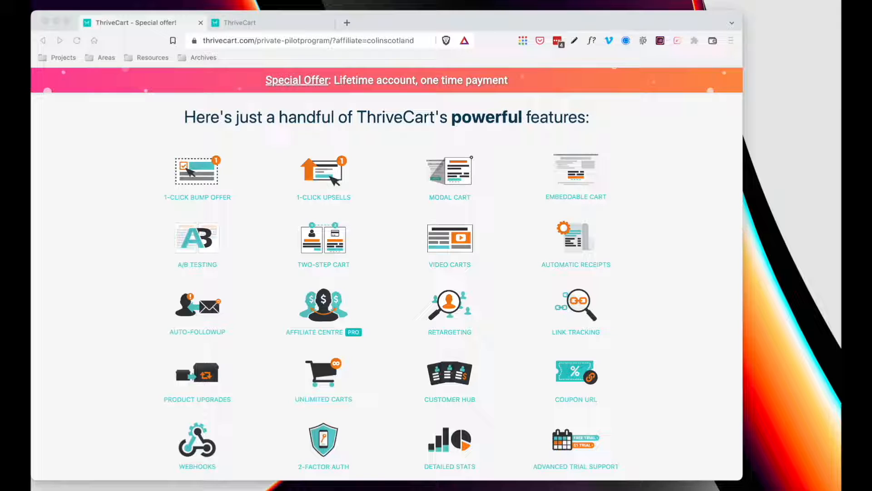
- Review the Learn+ courses page, including the empty 'My Exciting Project' and the 8-course project
{"action": "left_click", "coordinate": [635, 197]}
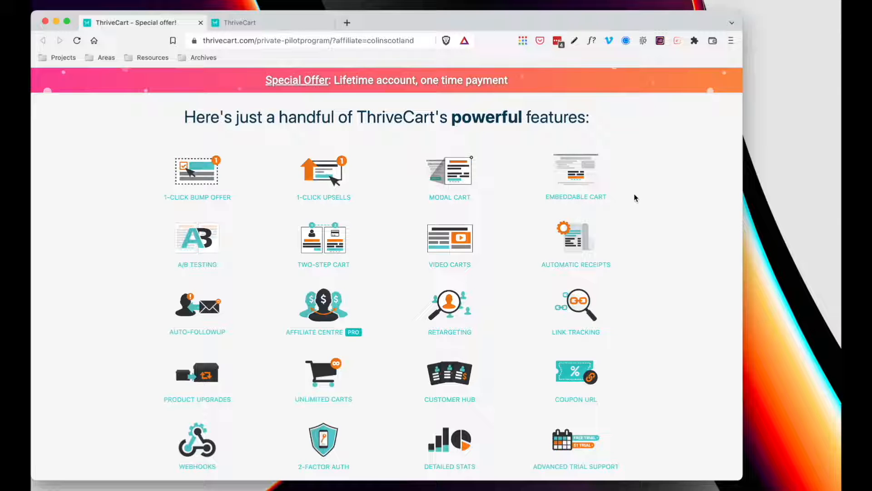
{"action": "scroll", "coordinate": [635, 198], "scroll_direction": "down", "scroll_amount": 3}
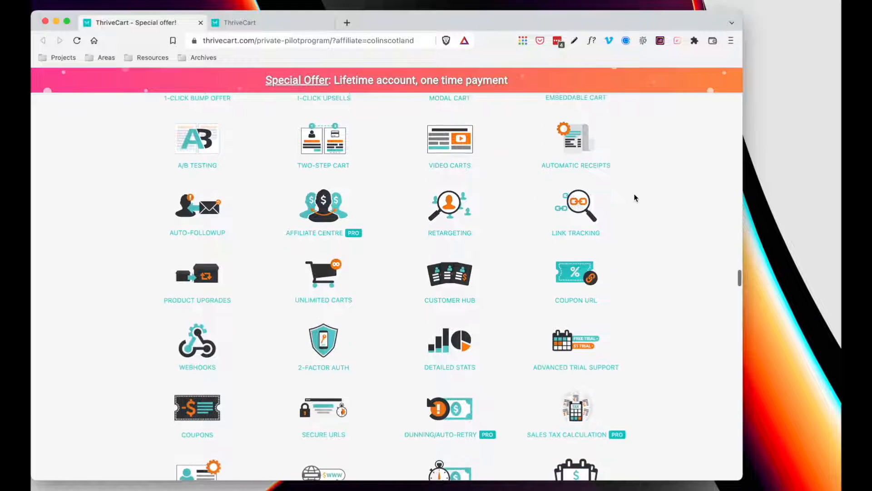
{"action": "scroll", "coordinate": [635, 197], "scroll_direction": "down", "scroll_amount": 2}
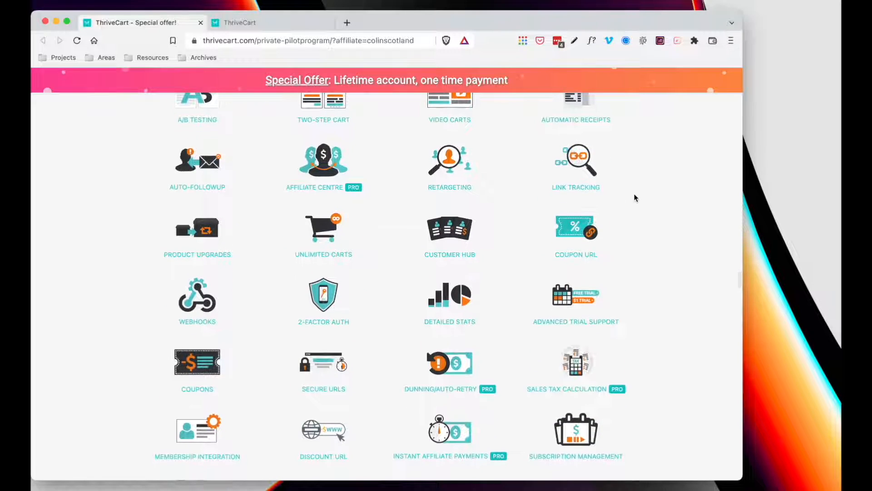
{"action": "scroll", "coordinate": [634, 197], "scroll_direction": "down", "scroll_amount": 4}
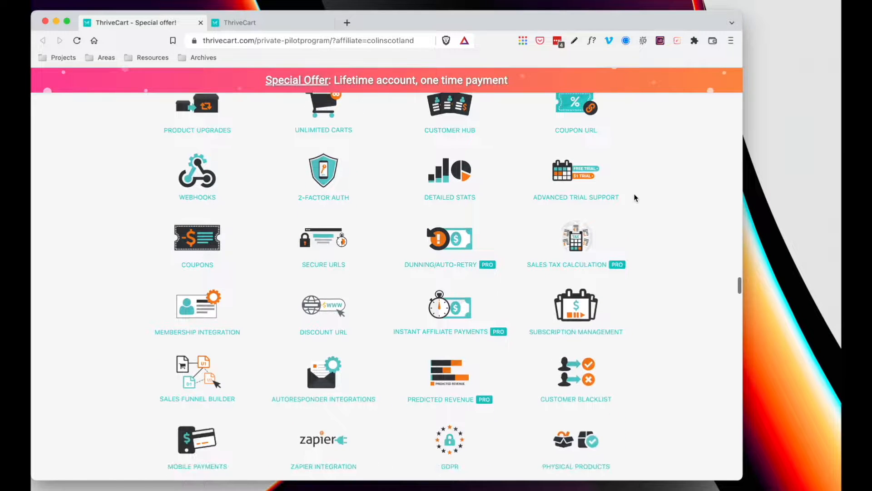
{"action": "scroll", "coordinate": [635, 197], "scroll_direction": "down", "scroll_amount": 2}
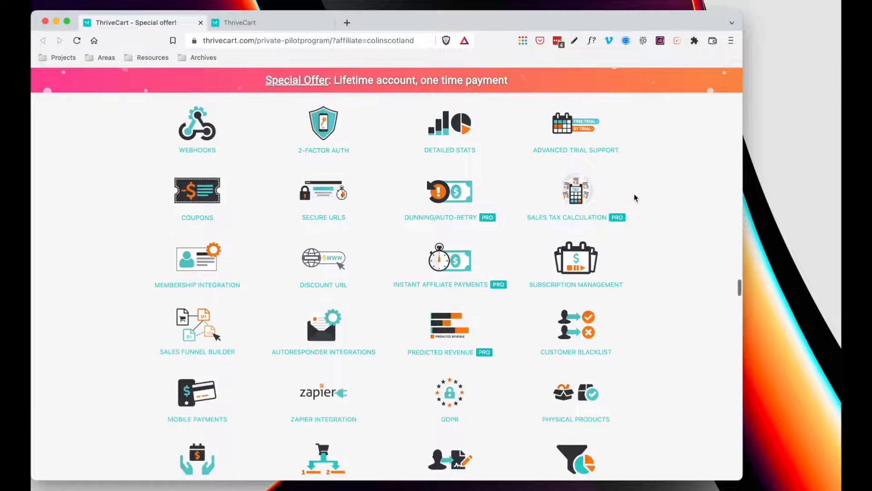
{"action": "scroll", "coordinate": [635, 197], "scroll_direction": "down", "scroll_amount": 4}
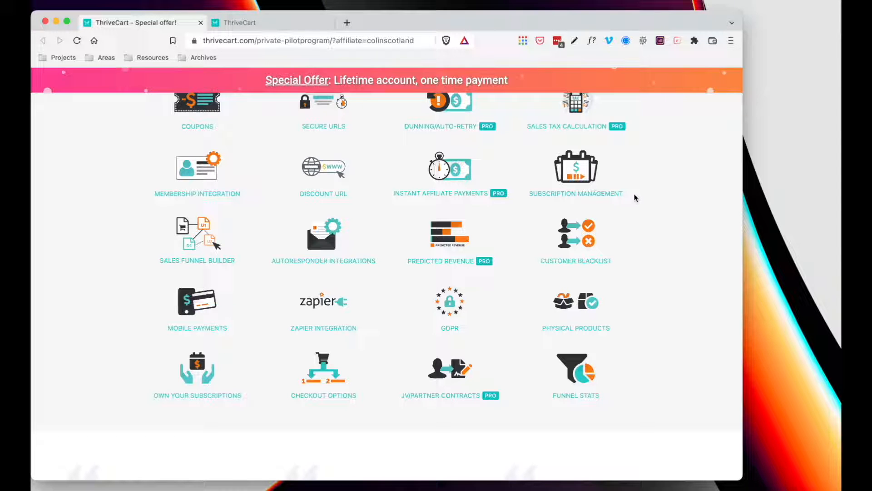
{"action": "scroll", "coordinate": [635, 197], "scroll_direction": "up", "scroll_amount": 3}
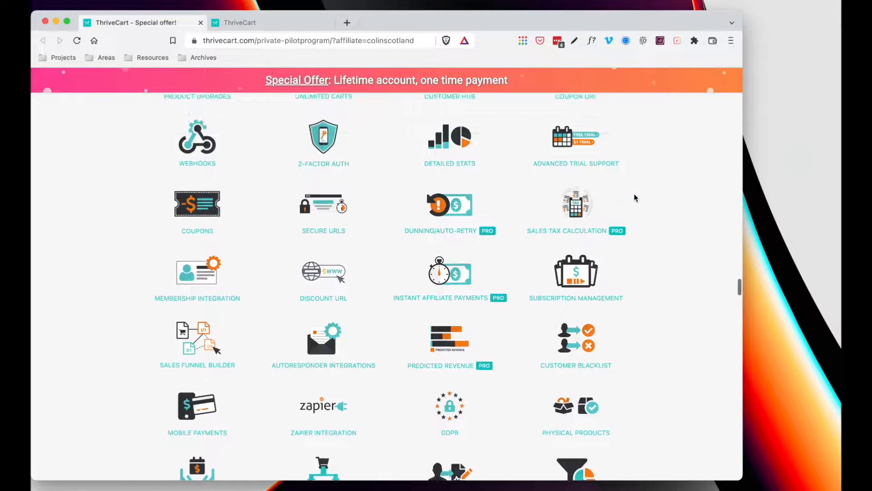
{"action": "scroll", "coordinate": [634, 197], "scroll_direction": "up", "scroll_amount": 3}
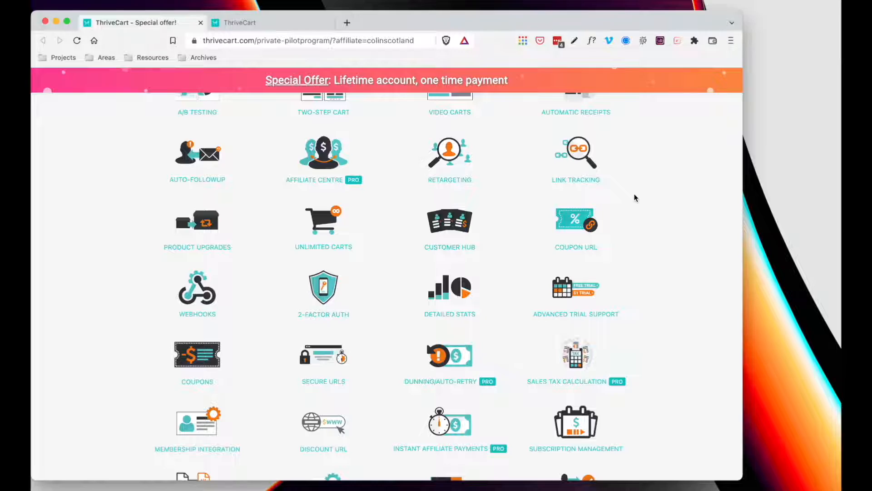
{"action": "scroll", "coordinate": [634, 197], "scroll_direction": "up", "scroll_amount": 5}
{"action": "scroll", "coordinate": [635, 198], "scroll_direction": "up", "scroll_amount": 15}
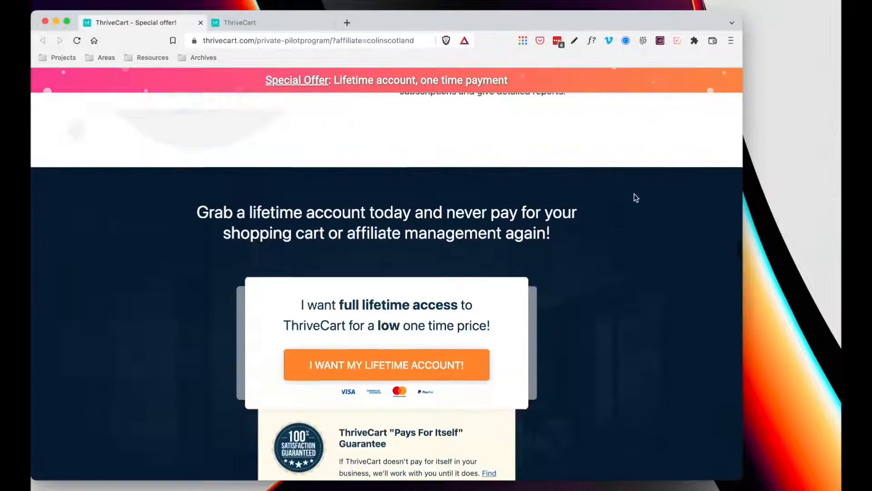
{"action": "scroll", "coordinate": [634, 197], "scroll_direction": "up", "scroll_amount": 10}
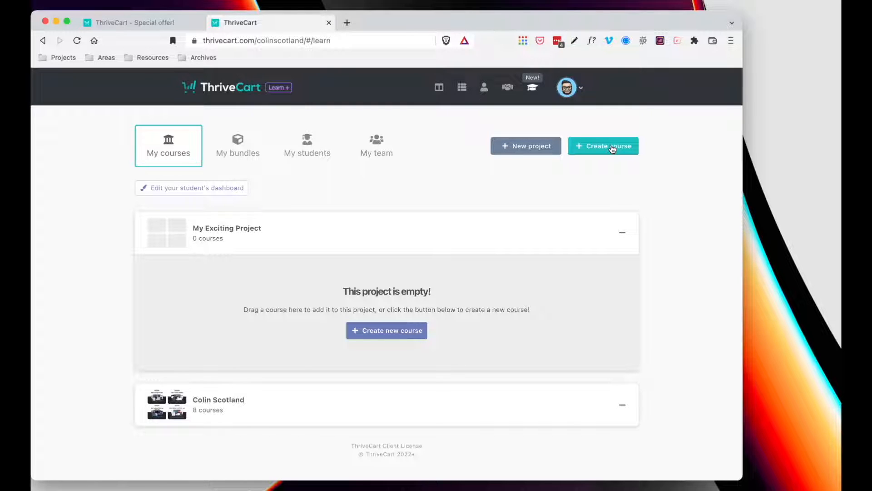
{"action": "mouse_move", "coordinate": [273, 244]}
{"action": "scroll", "coordinate": [193, 333], "scroll_direction": "down", "scroll_amount": 3}
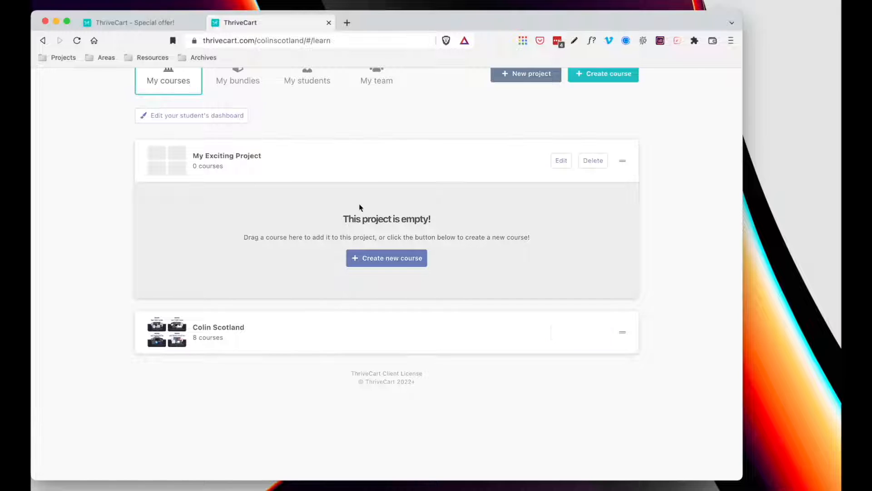
{"action": "scroll", "coordinate": [356, 202], "scroll_direction": "down", "scroll_amount": 1}
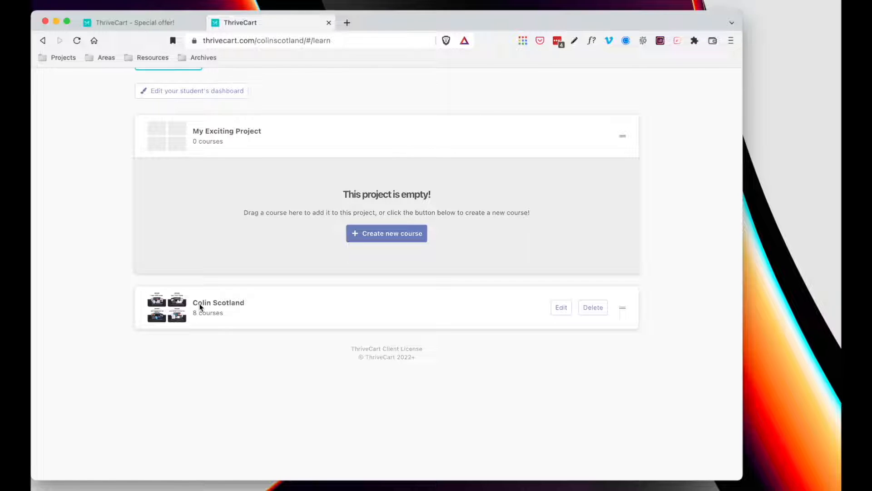
{"action": "scroll", "coordinate": [200, 307], "scroll_direction": "up", "scroll_amount": 3}
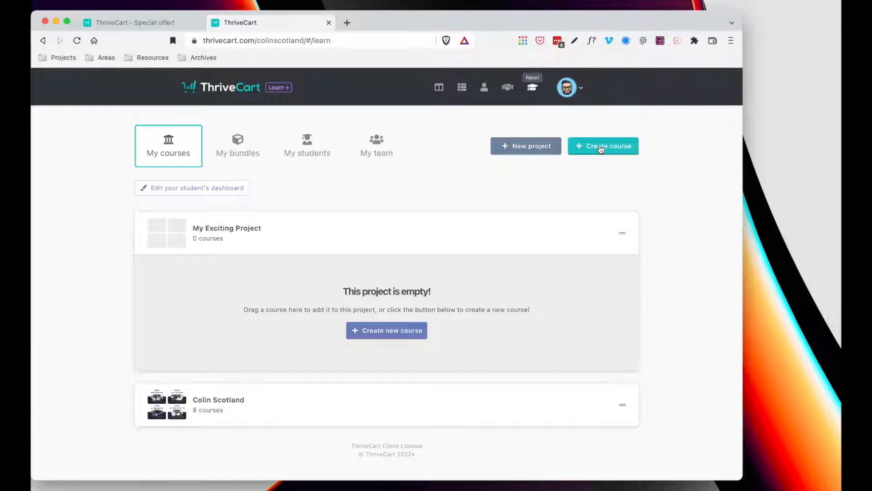
- Start a new course named 'My Amazing Course' and enter the author's name
{"action": "left_click", "coordinate": [397, 335]}
{"action": "left_click", "coordinate": [220, 167]}
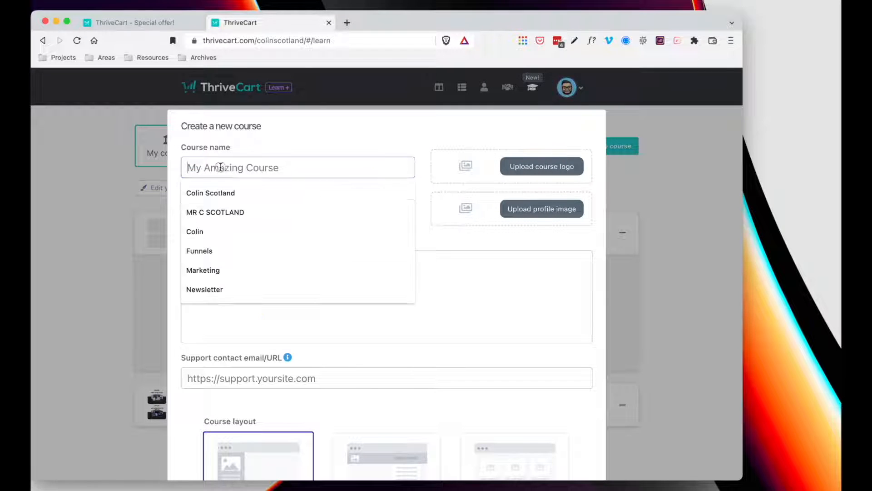
{"action": "type", "text": "My A"}
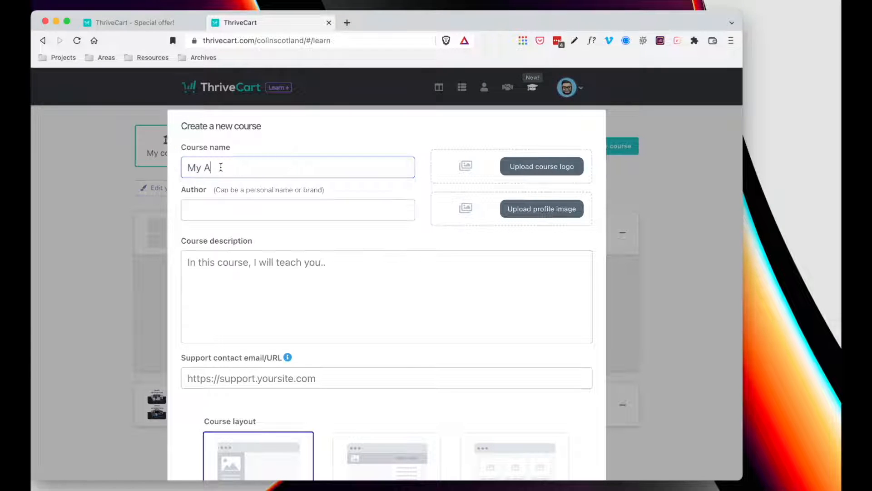
{"action": "type", "text": "mazing Course"}
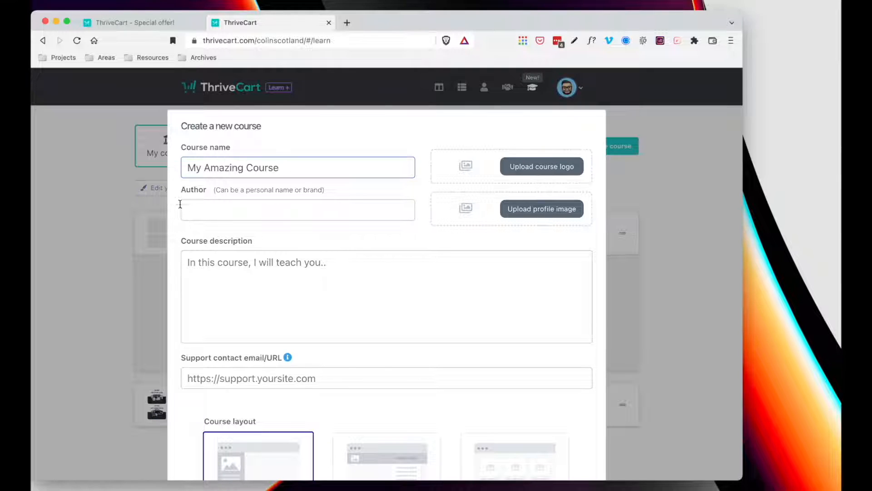
{"action": "left_click", "coordinate": [224, 212]}
{"action": "type", "text": "Colin Scotl"}
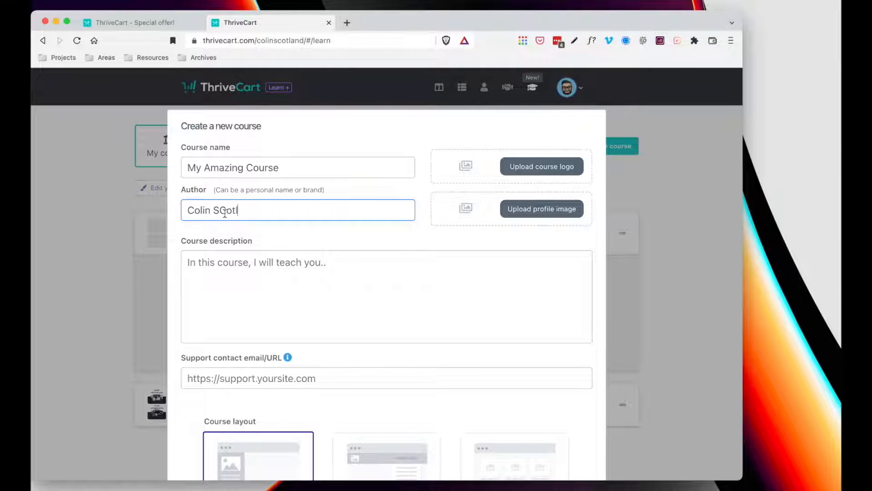
{"action": "key", "text": "BackSpace"}
{"action": "key", "text": "BackSpace"}
{"action": "key", "text": "BackSpace"}
{"action": "type", "text": "otland"}
- Fill in the course description area and the support e-mail address
{"action": "left_click", "coordinate": [409, 269]}
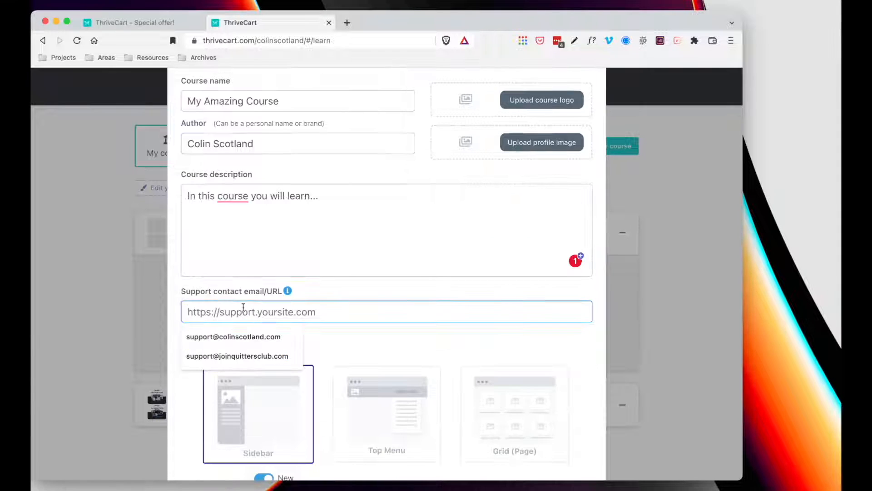
{"action": "mouse_move", "coordinate": [284, 292]}
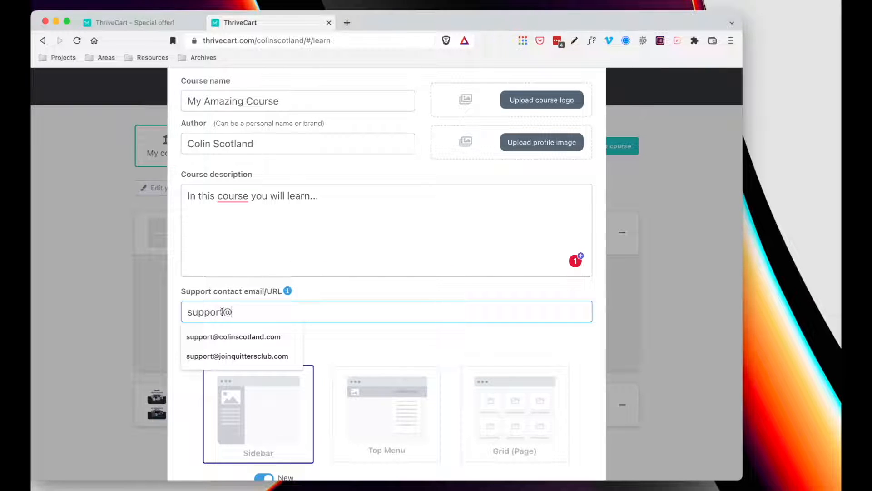
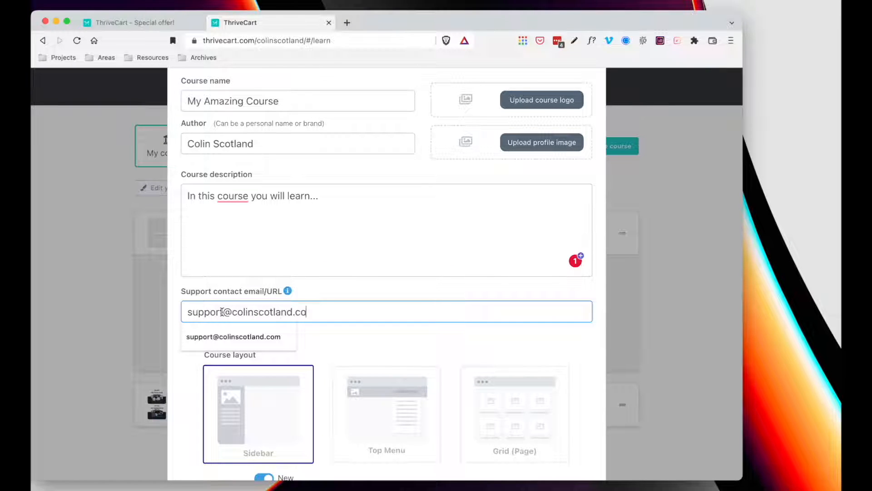
{"action": "scroll", "coordinate": [222, 311], "scroll_direction": "down", "scroll_amount": 3}
{"action": "scroll", "coordinate": [345, 196], "scroll_direction": "up", "scroll_amount": 4}
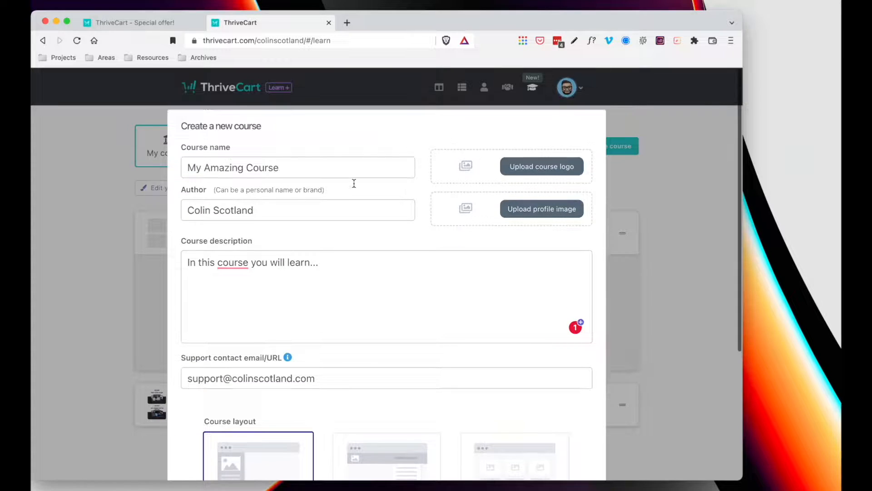
{"action": "mouse_move", "coordinate": [290, 360]}
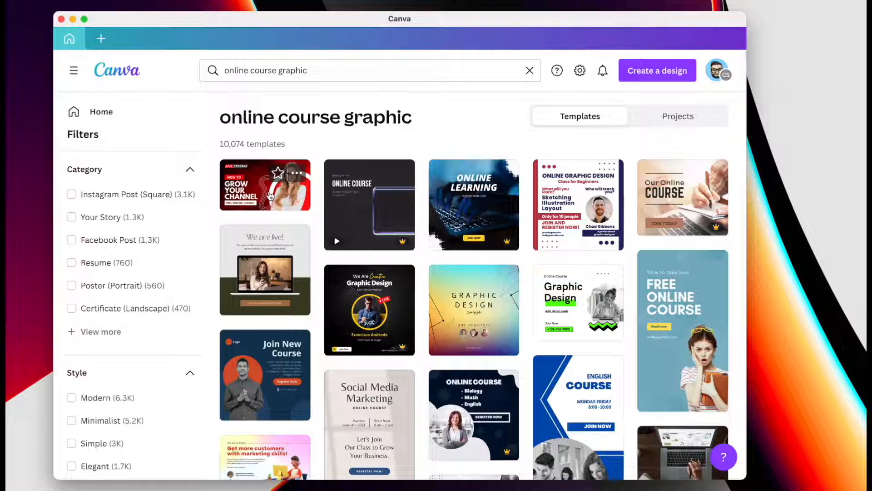
- Remove 'graphic' from the Canva search so it finds 'online course' templates
{"action": "scroll", "coordinate": [498, 311], "scroll_direction": "down", "scroll_amount": 5}
{"action": "scroll", "coordinate": [498, 311], "scroll_direction": "down", "scroll_amount": 7}
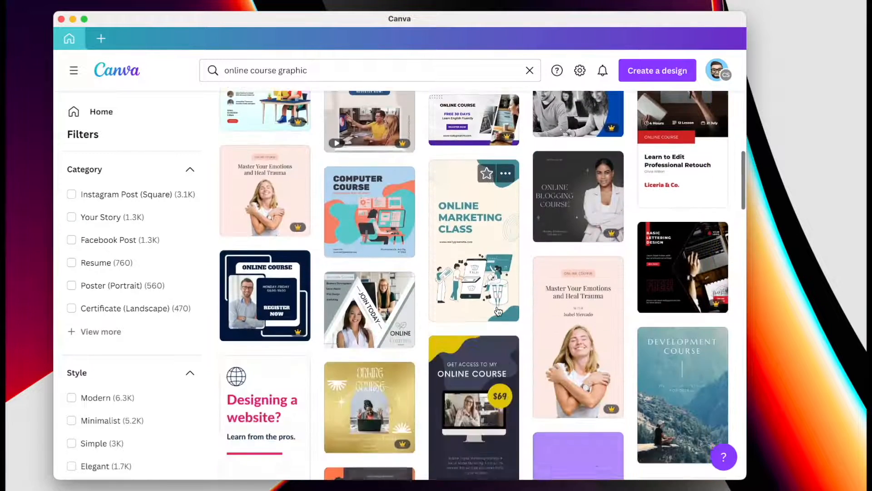
{"action": "scroll", "coordinate": [498, 311], "scroll_direction": "down", "scroll_amount": 5}
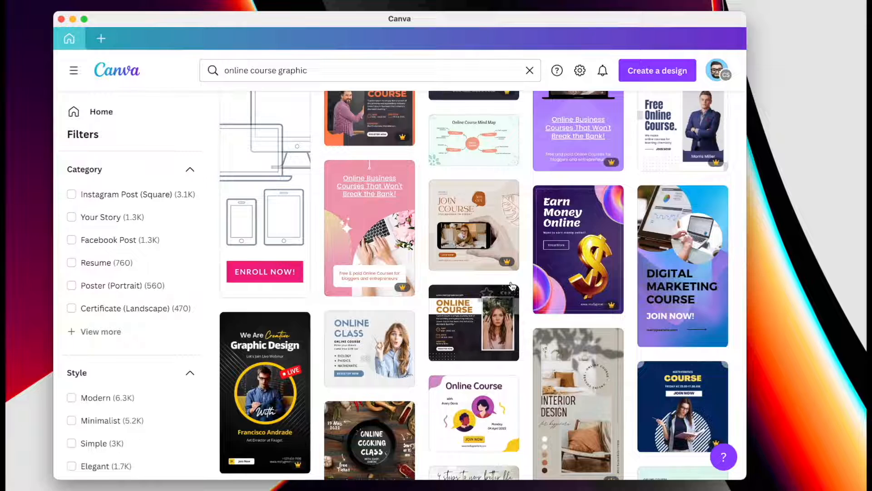
{"action": "scroll", "coordinate": [512, 287], "scroll_direction": "up", "scroll_amount": 15}
{"action": "scroll", "coordinate": [512, 286], "scroll_direction": "up", "scroll_amount": 5}
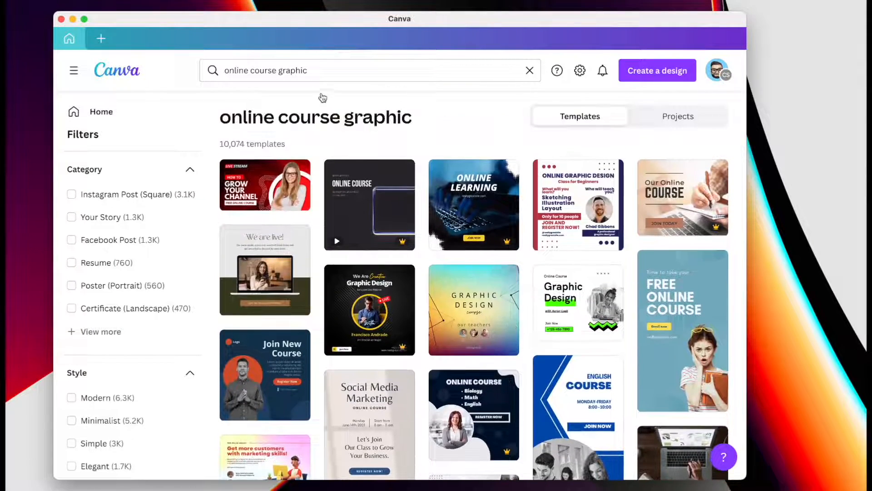
{"action": "left_click_drag", "start_coordinate": [277, 72], "coordinate": [346, 70]}
{"action": "key", "text": "BackSpace"}
{"action": "key", "text": "Return"}
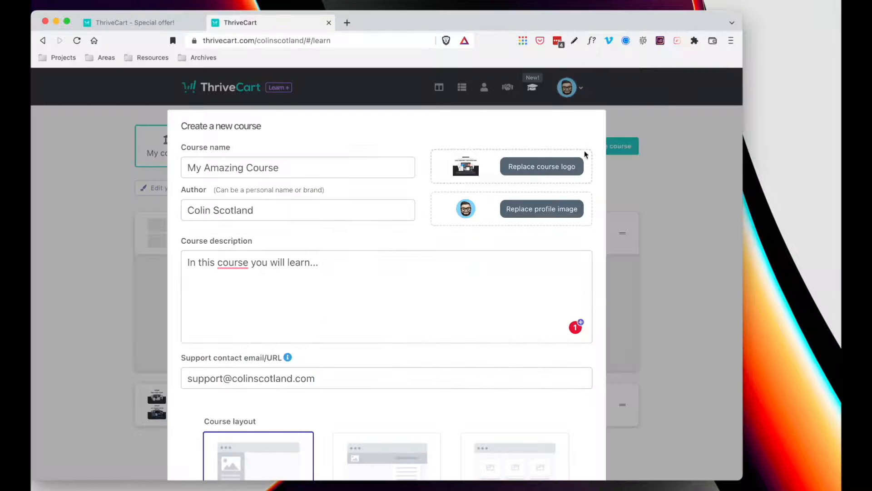
- Choose the Sidebar layout instead of Top Menu and create My Amazing Course
{"action": "scroll", "coordinate": [417, 323], "scroll_direction": "down", "scroll_amount": 5}
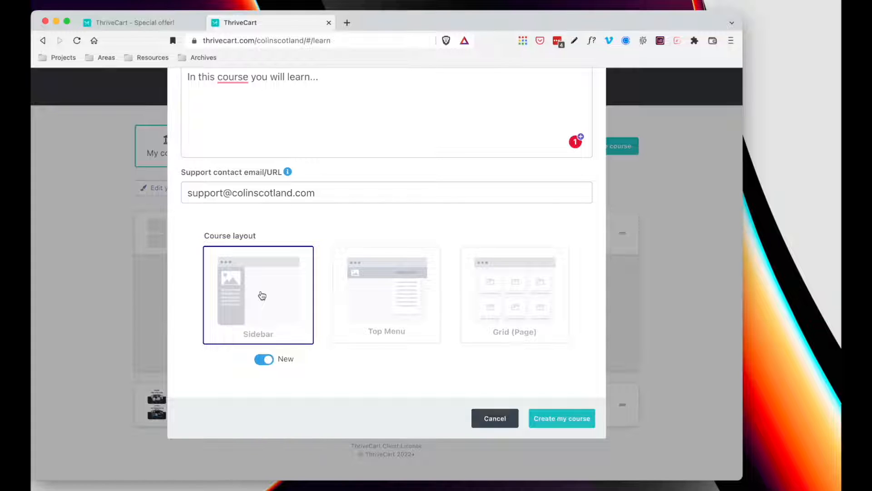
{"action": "left_click", "coordinate": [410, 301]}
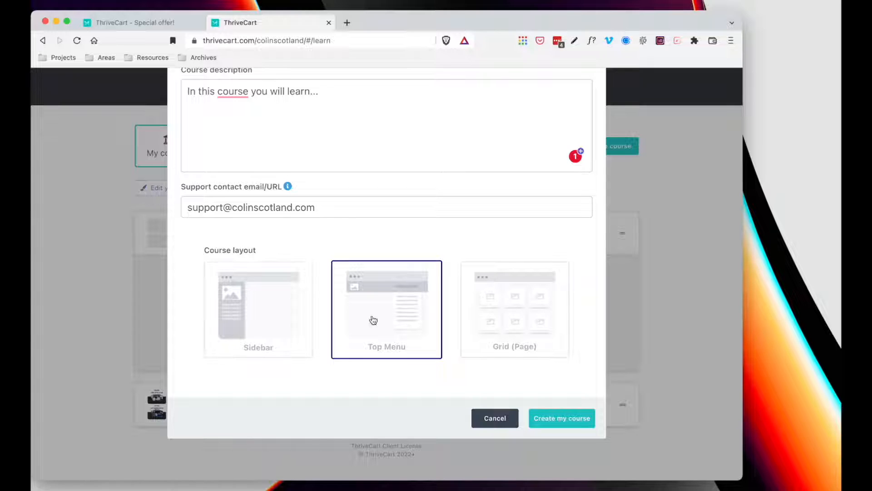
{"action": "left_click", "coordinate": [266, 304]}
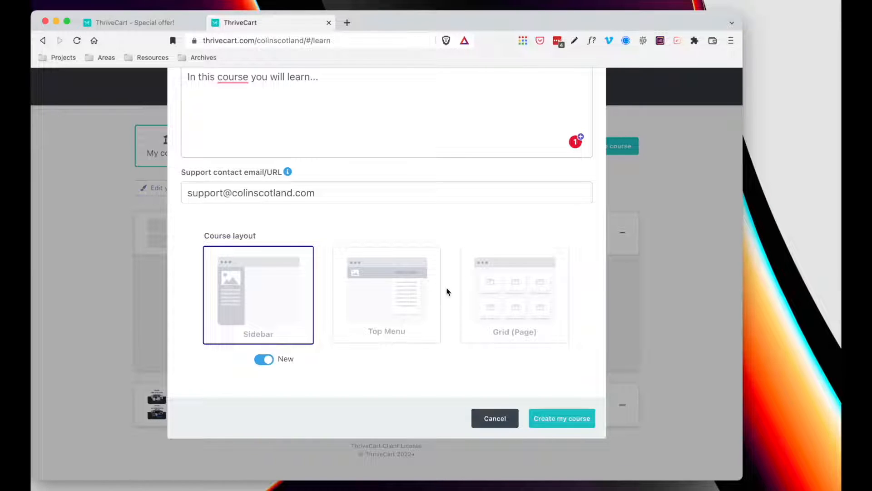
{"action": "scroll", "coordinate": [479, 193], "scroll_direction": "up", "scroll_amount": 4}
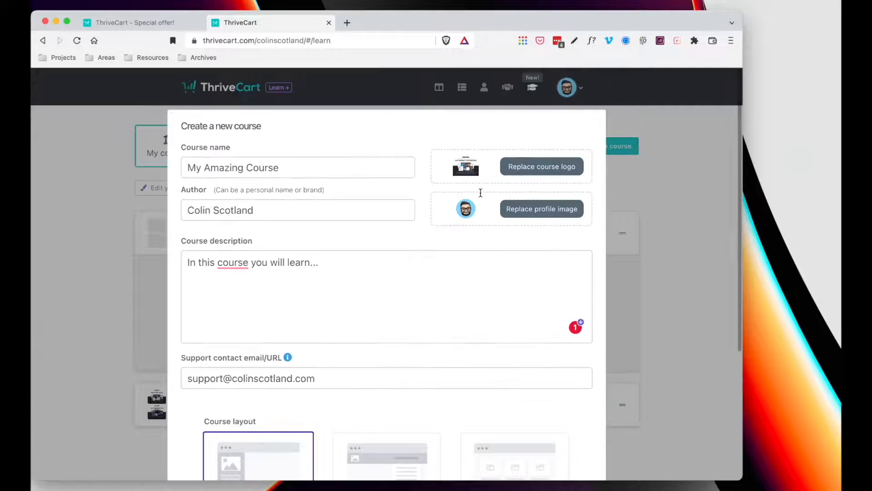
{"action": "scroll", "coordinate": [480, 194], "scroll_direction": "down", "scroll_amount": 4}
{"action": "left_click", "coordinate": [547, 418]}
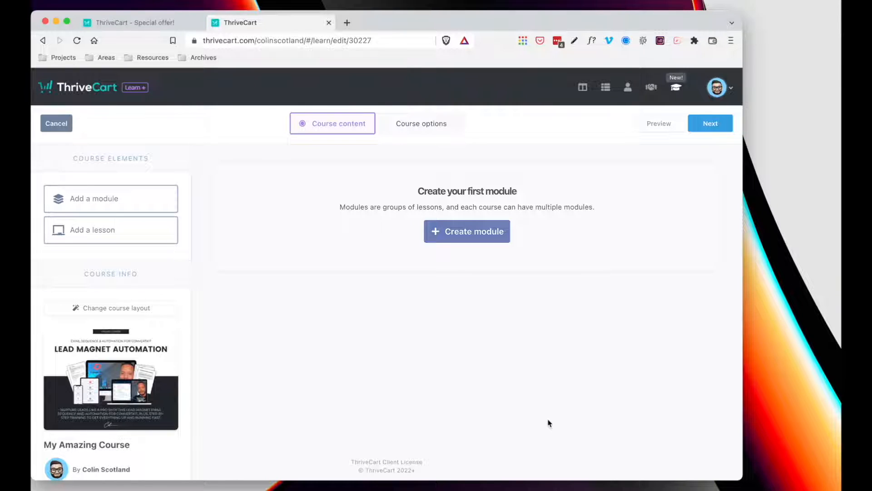
- Add a module named 'Module 01 - Introduction'
{"action": "left_click", "coordinate": [92, 201]}
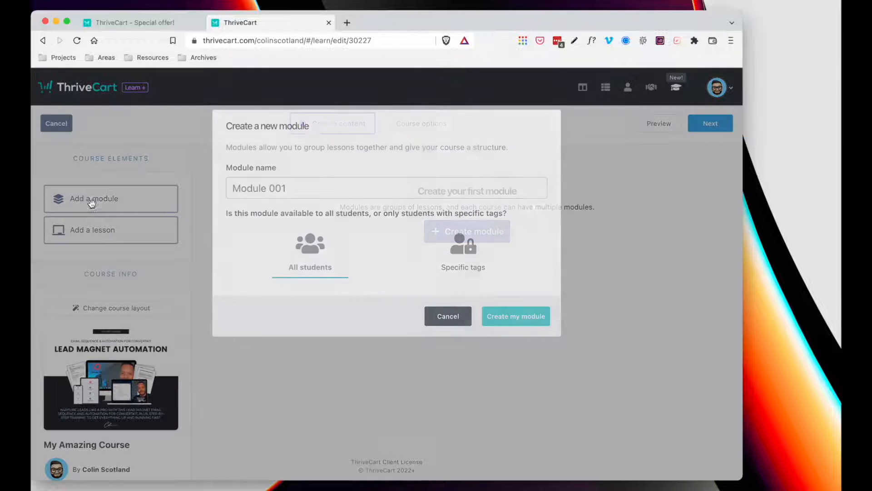
{"action": "left_click", "coordinate": [275, 187]}
{"action": "type", "text": "Modu"}
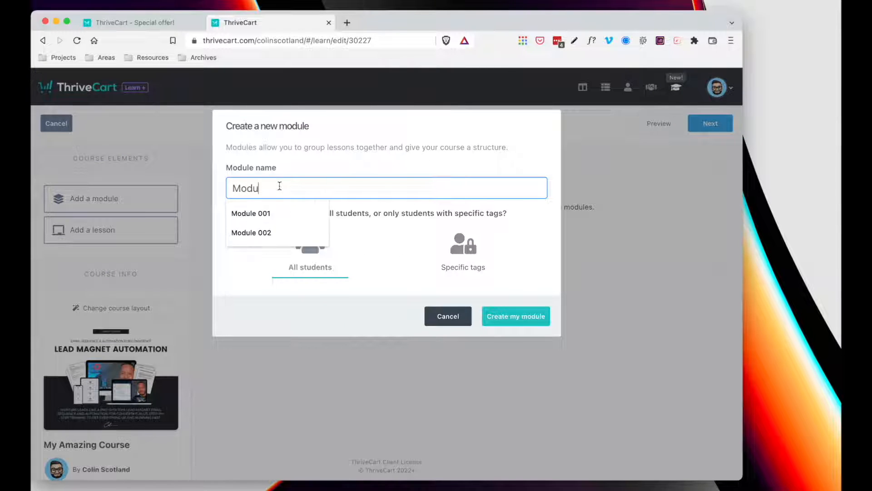
{"action": "type", "text": "le 01 - Introdu"}
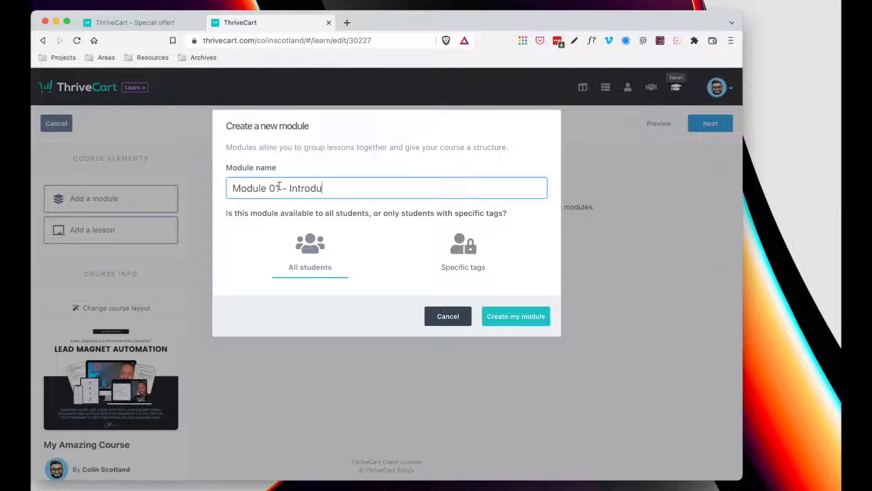
{"action": "type", "text": "ction"}
{"action": "left_click", "coordinate": [517, 316]}
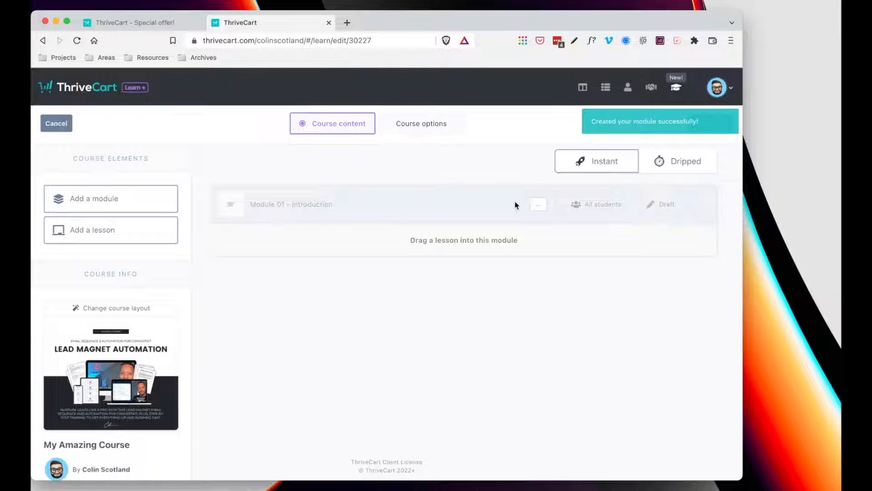
- Add lessons 'Lesson 01 - Welcome' and 'Lesson 02 - Getting Started'
{"action": "left_click", "coordinate": [117, 230]}
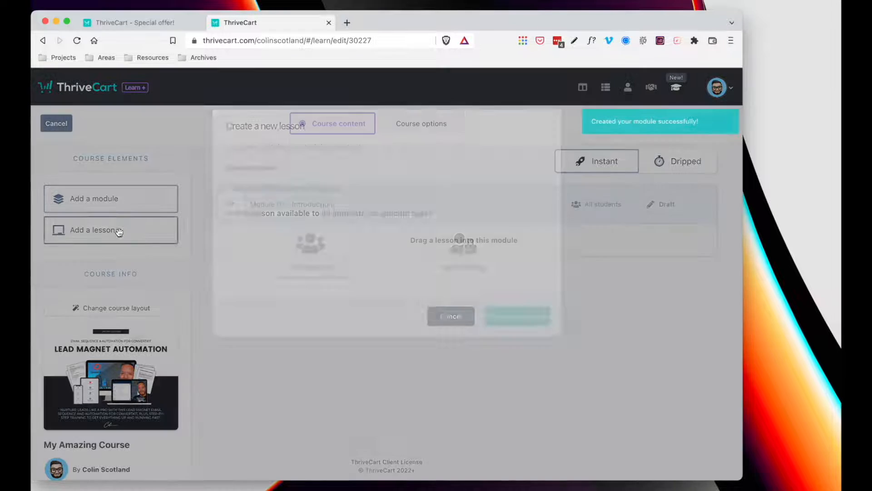
{"action": "type", "text": "L"}
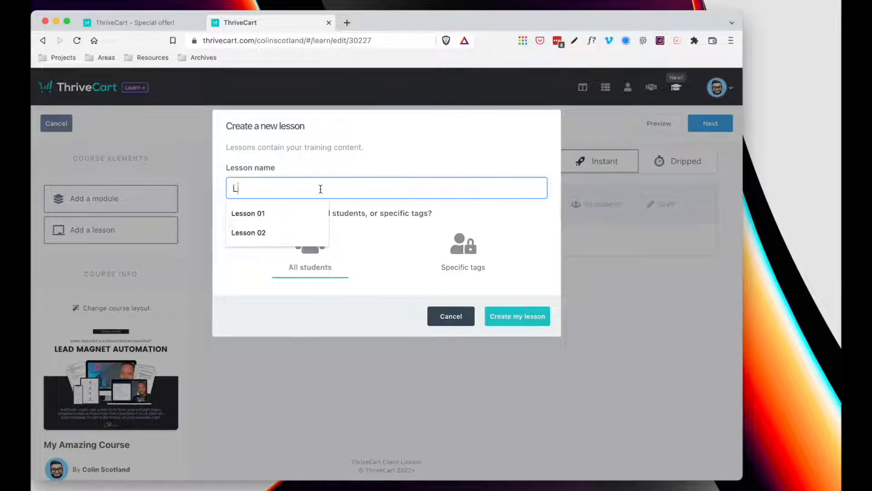
{"action": "type", "text": "esson 01 - "}
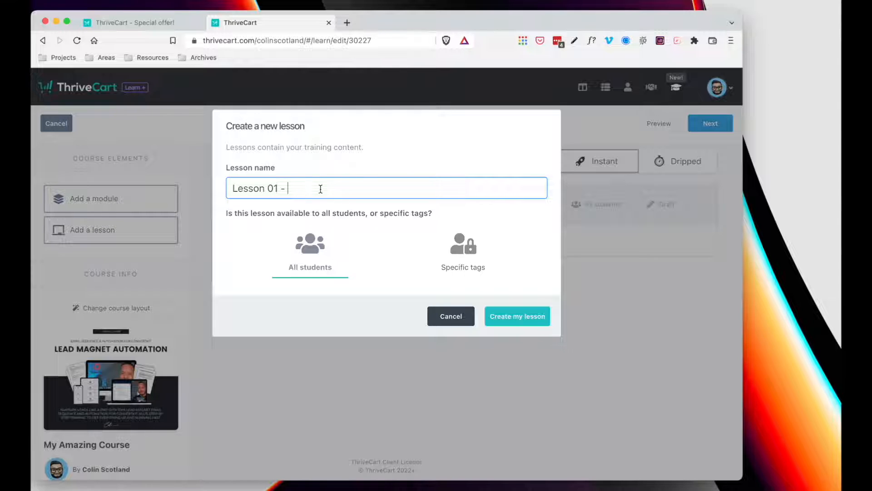
{"action": "type", "text": "Welcome"}
{"action": "left_click", "coordinate": [508, 316]}
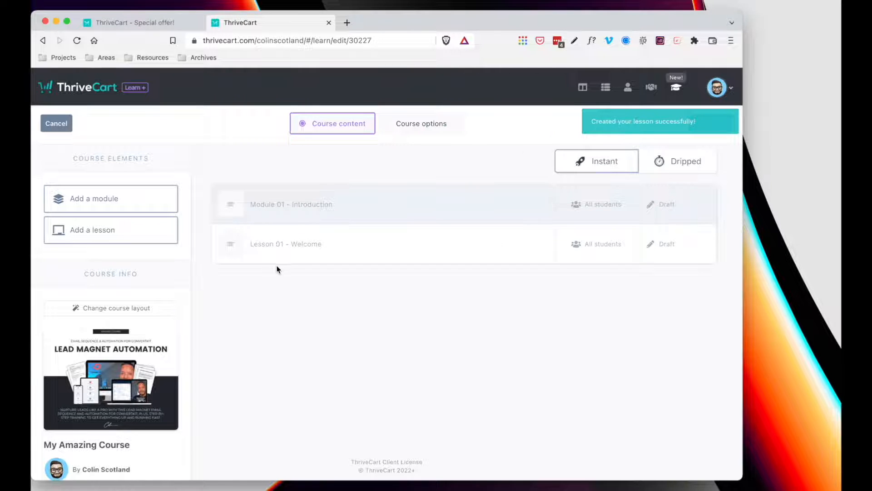
{"action": "left_click", "coordinate": [121, 235]}
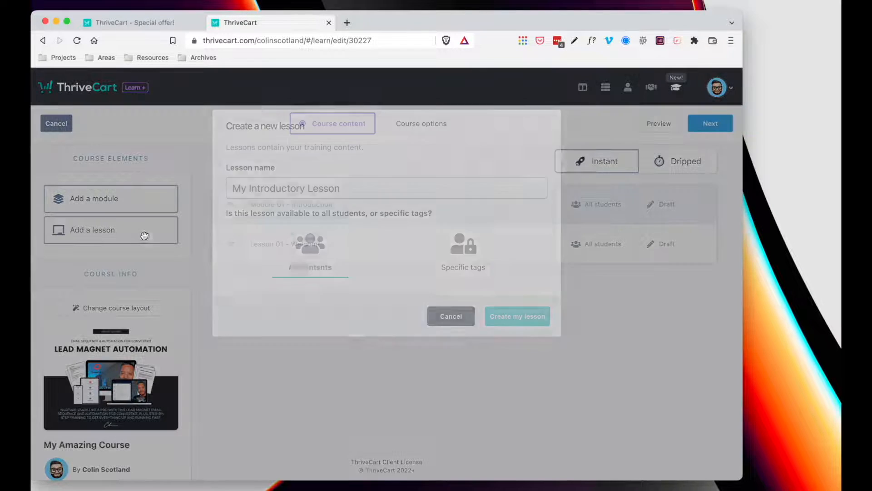
{"action": "type", "text": "Lesson "}
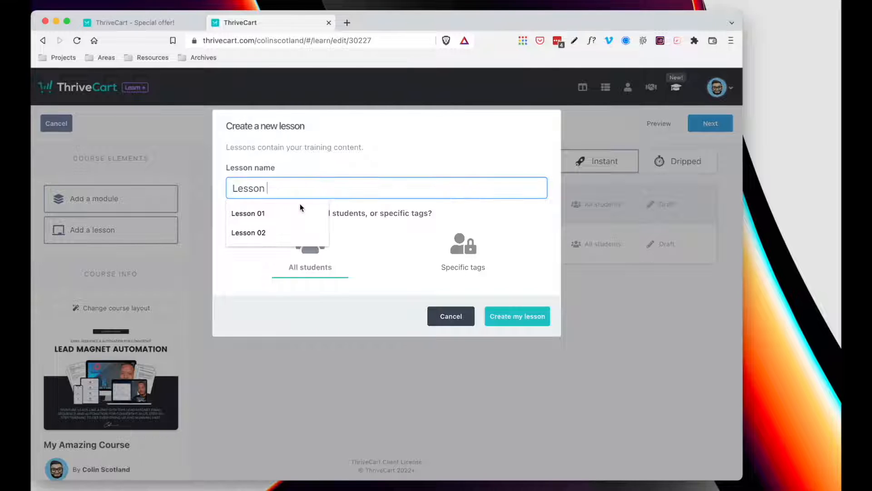
{"action": "type", "text": "02 - Get"}
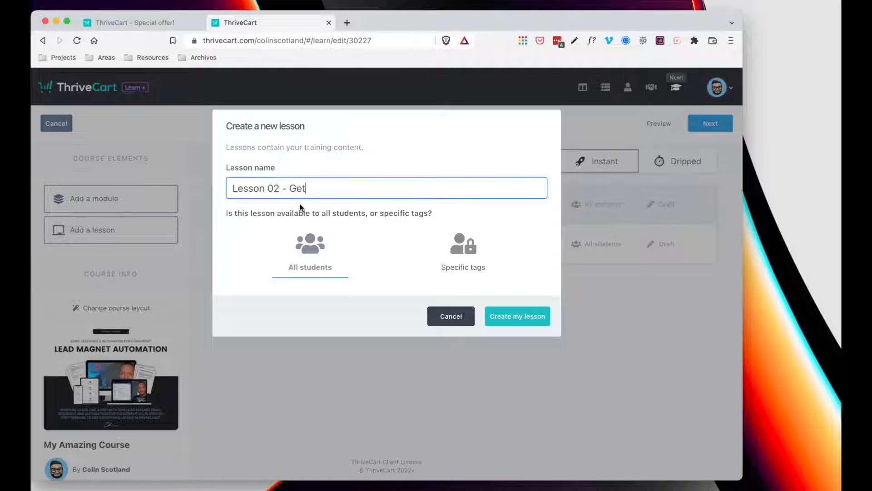
{"action": "type", "text": "ting Started"}
{"action": "left_click", "coordinate": [516, 317]}
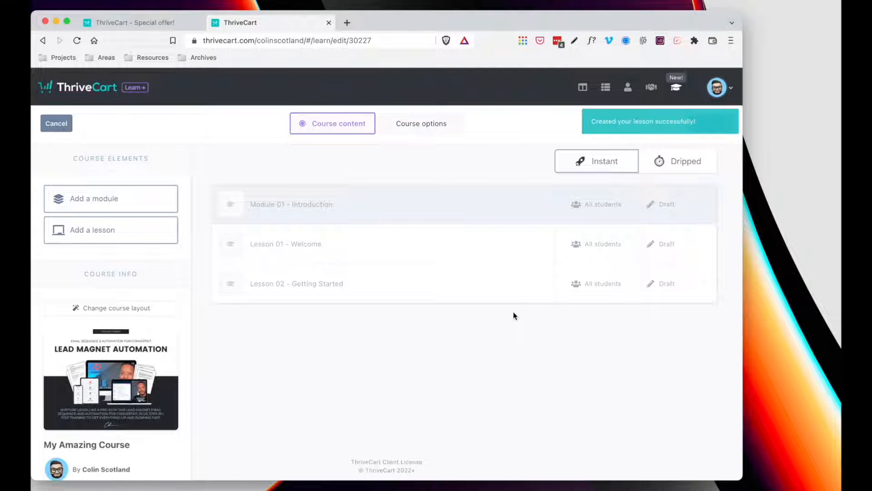
- Add a third lesson named 'Lesson 03 - Getting the Most out of this Course'
{"action": "left_click", "coordinate": [111, 230]}
{"action": "type", "text": "Le"}
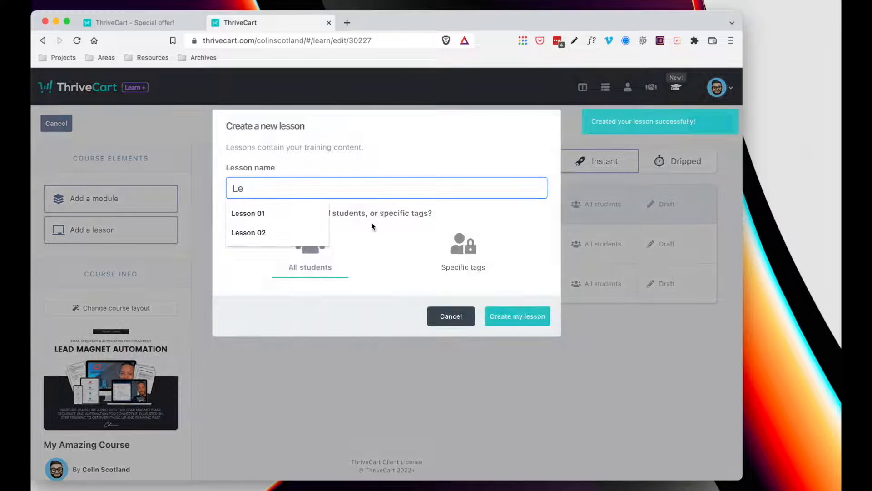
{"action": "type", "text": "sson 03 -"}
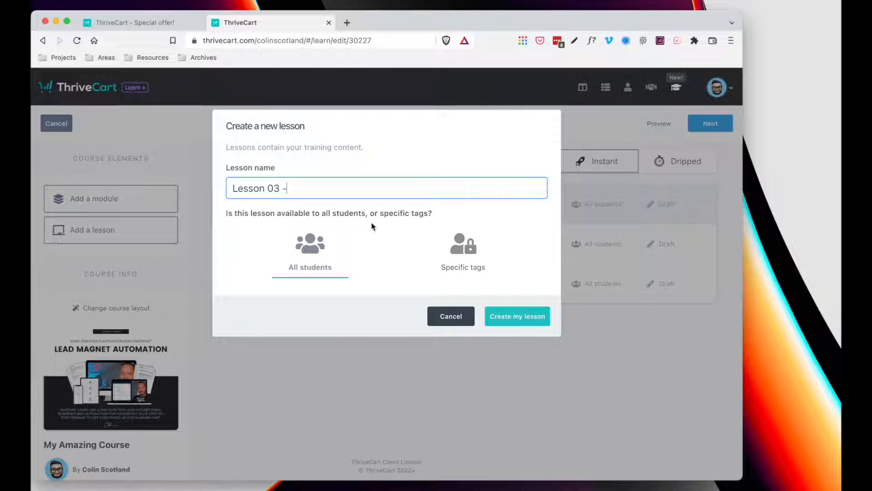
{"action": "type", "text": " Making the Most out"}
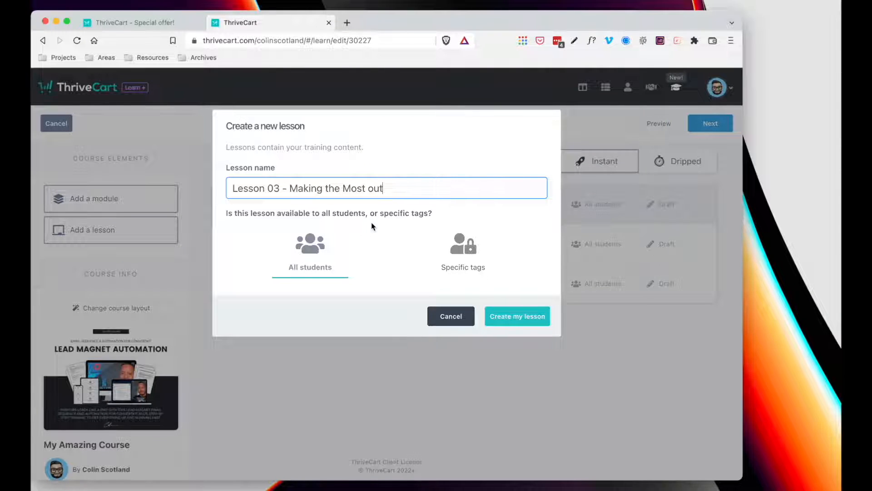
{"action": "type", "text": " of this Course"}
{"action": "left_click_drag", "start_coordinate": [323, 188], "coordinate": [293, 187]}
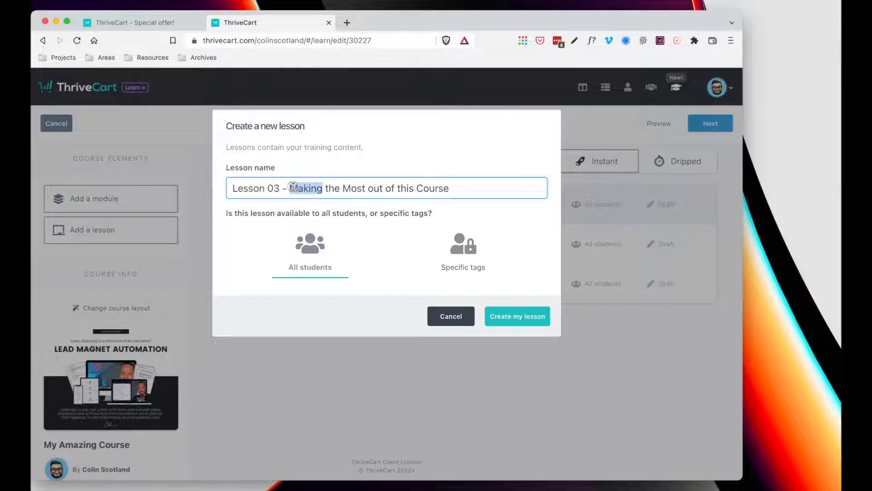
{"action": "type", "text": "Getting"}
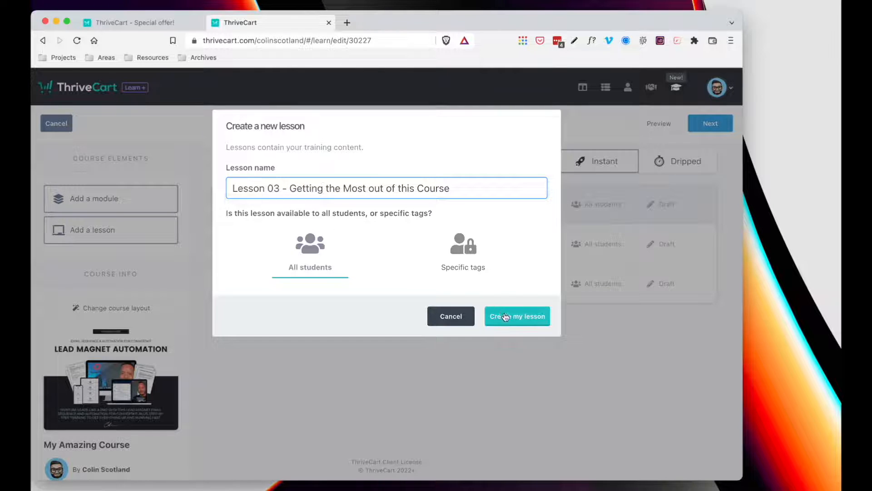
{"action": "left_click", "coordinate": [505, 316]}
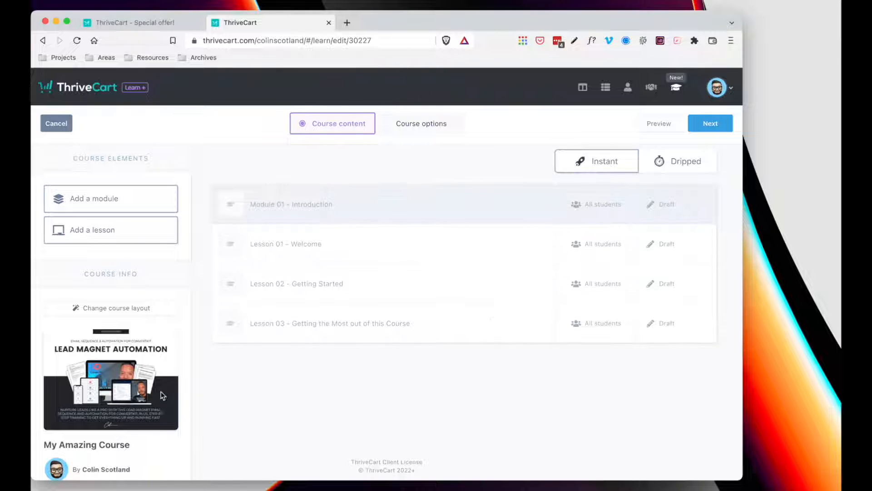
- Bring up the advanced-sequence course rules setup from the sidebar's Sequences section
{"action": "scroll", "coordinate": [136, 355], "scroll_direction": "down", "scroll_amount": 5}
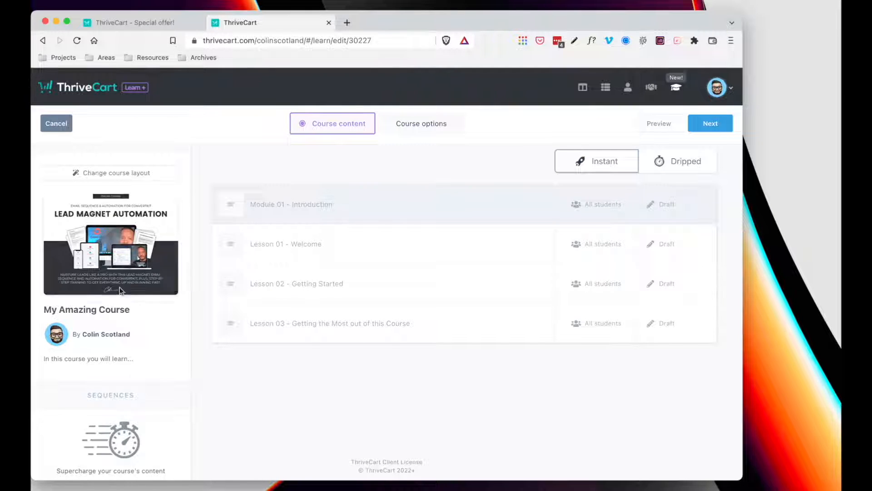
{"action": "scroll", "coordinate": [133, 268], "scroll_direction": "up", "scroll_amount": 5}
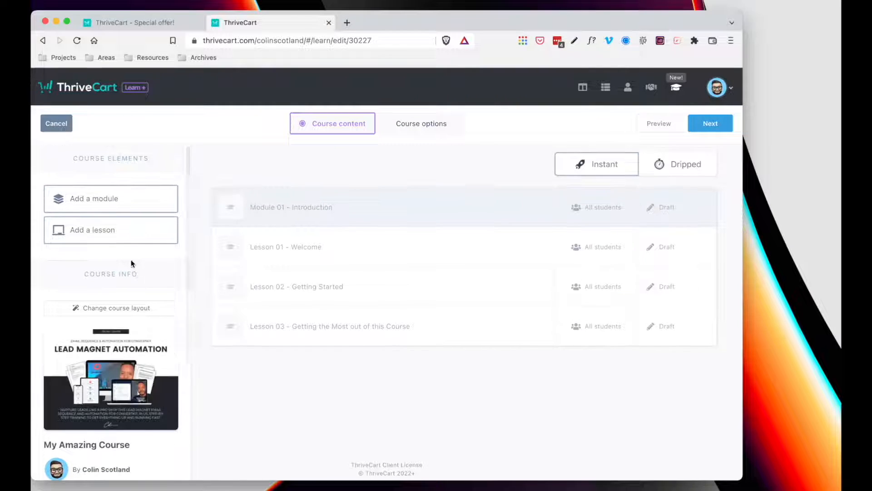
{"action": "scroll", "coordinate": [123, 335], "scroll_direction": "down", "scroll_amount": 5}
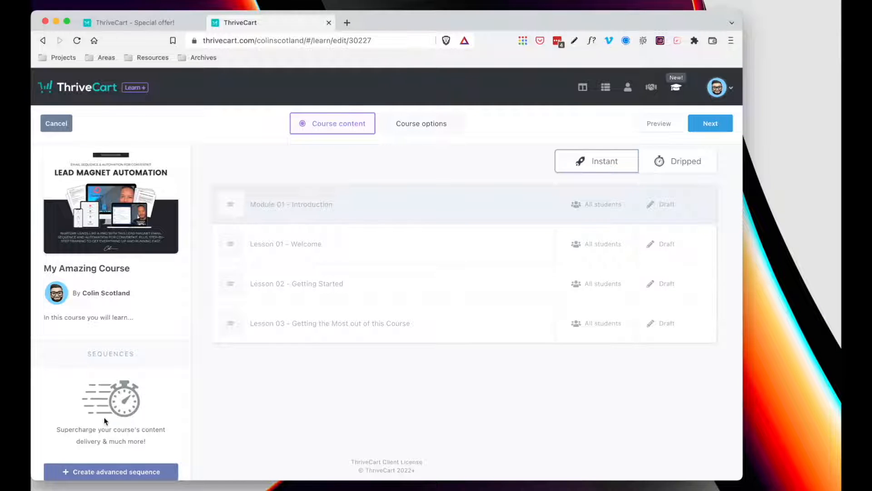
{"action": "left_click", "coordinate": [118, 472]}
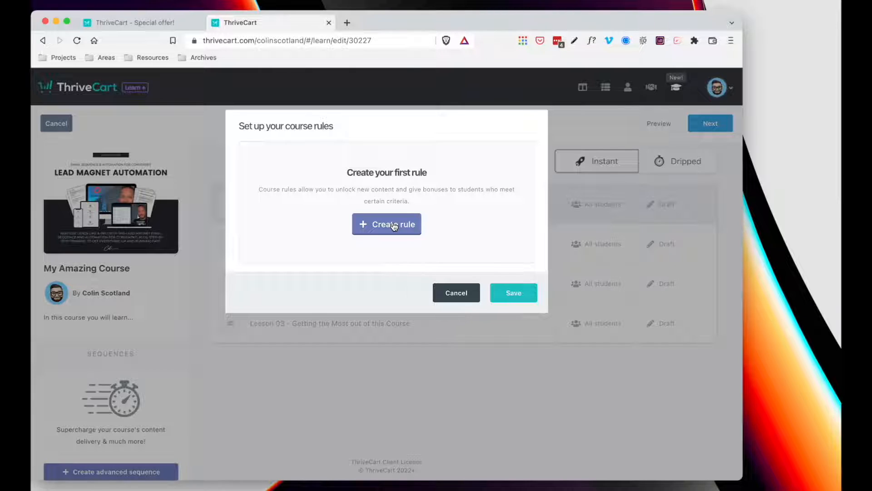
- Close the rules setup and check the drip delivery options, keeping Instant delivery
{"action": "left_click", "coordinate": [461, 294]}
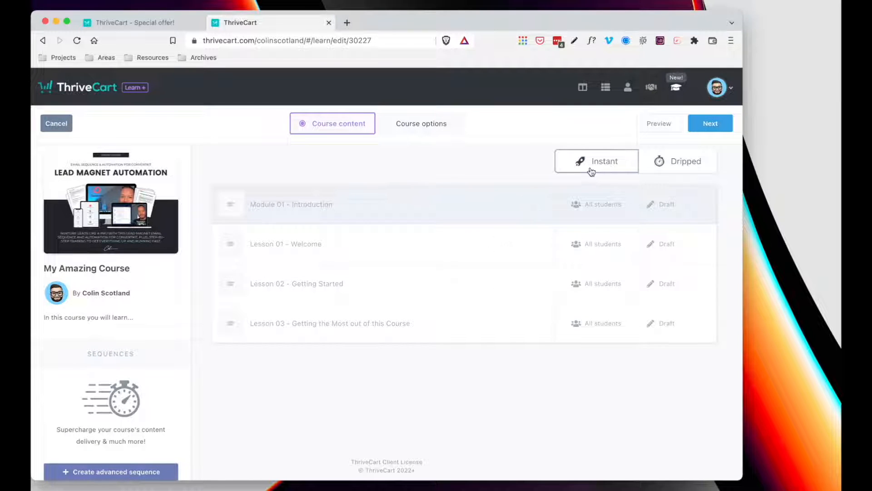
{"action": "left_click", "coordinate": [672, 165]}
{"action": "mouse_move", "coordinate": [331, 200]}
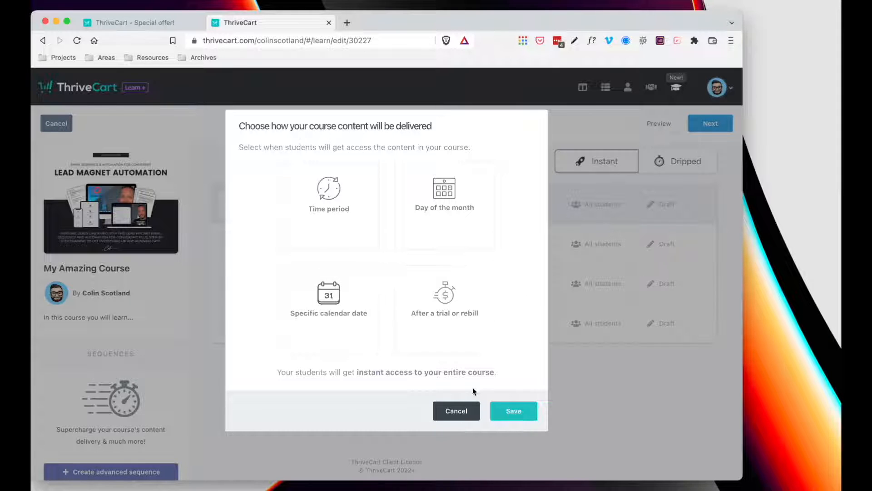
{"action": "left_click", "coordinate": [456, 411]}
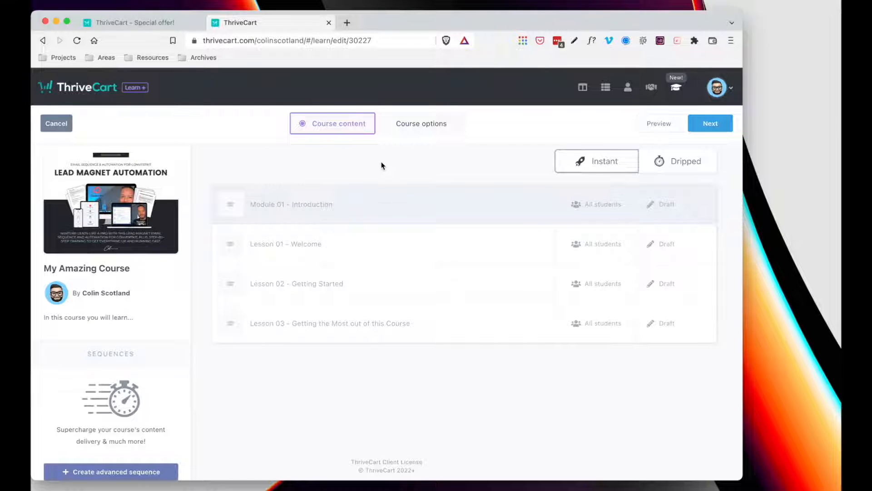
- In Course options, show the course to students who haven't purchased it, leaving the sales page URL as is
{"action": "left_click", "coordinate": [438, 126]}
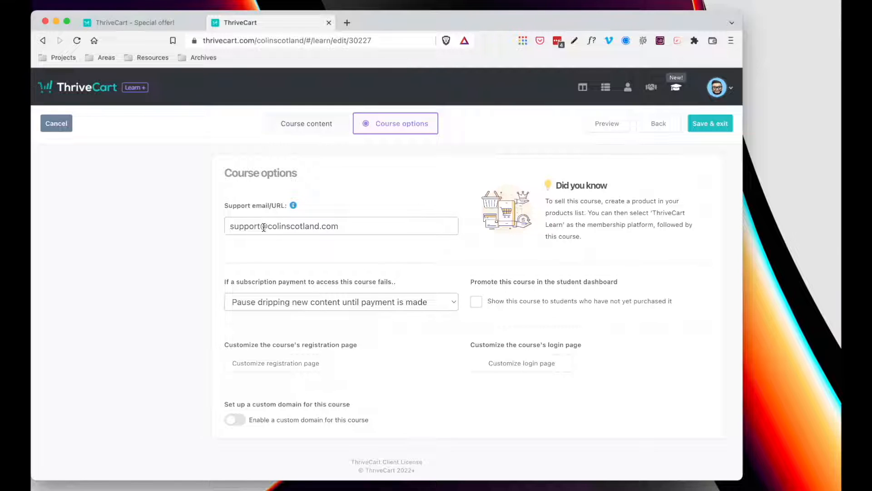
{"action": "scroll", "coordinate": [264, 227], "scroll_direction": "down", "scroll_amount": 3}
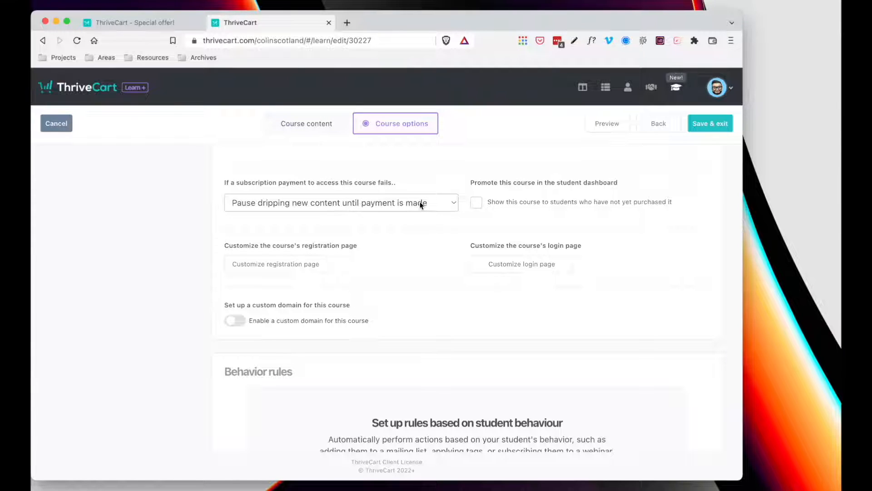
{"action": "left_click", "coordinate": [477, 205]}
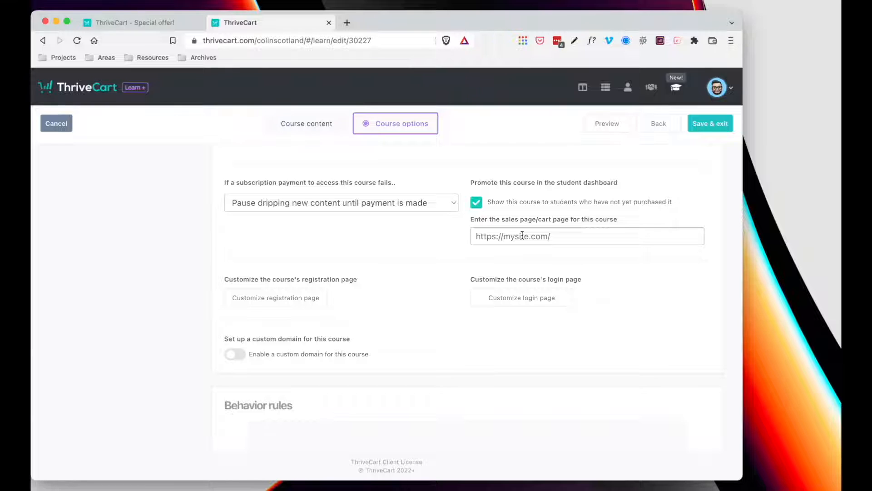
{"action": "left_click", "coordinate": [548, 237]}
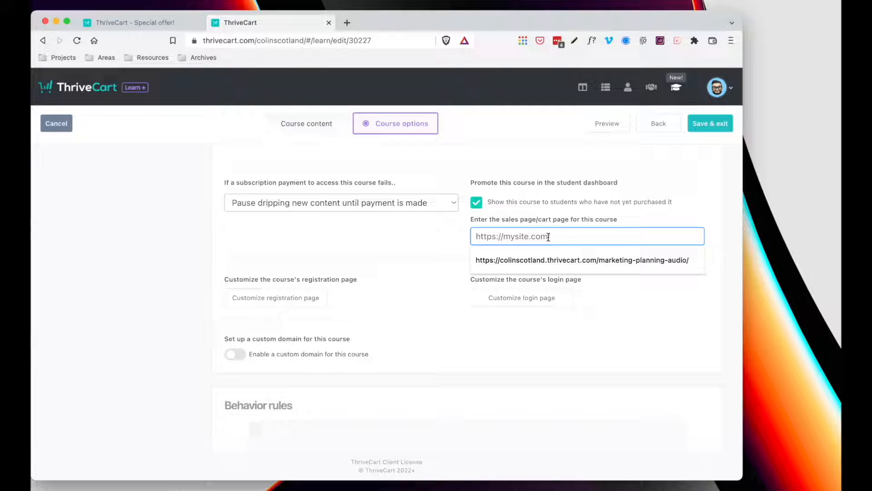
{"action": "left_click", "coordinate": [593, 221]}
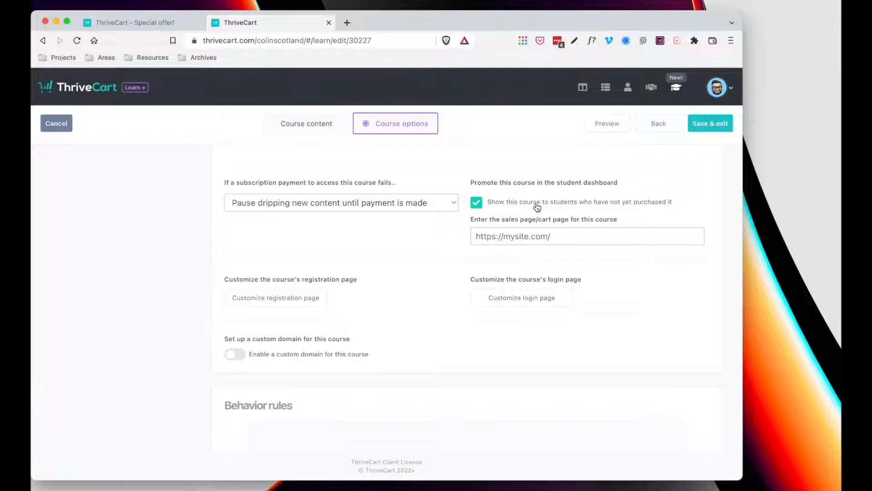
{"action": "scroll", "coordinate": [536, 207], "scroll_direction": "down", "scroll_amount": 3}
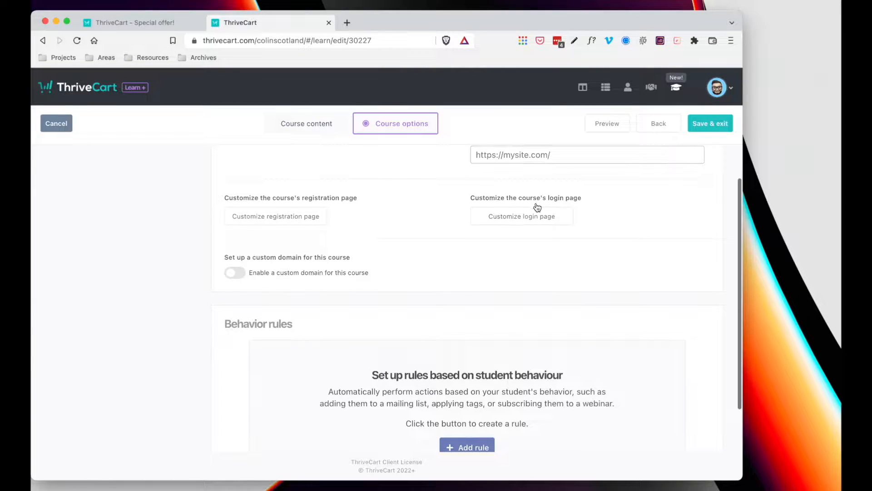
{"action": "scroll", "coordinate": [537, 207], "scroll_direction": "up", "scroll_amount": 2}
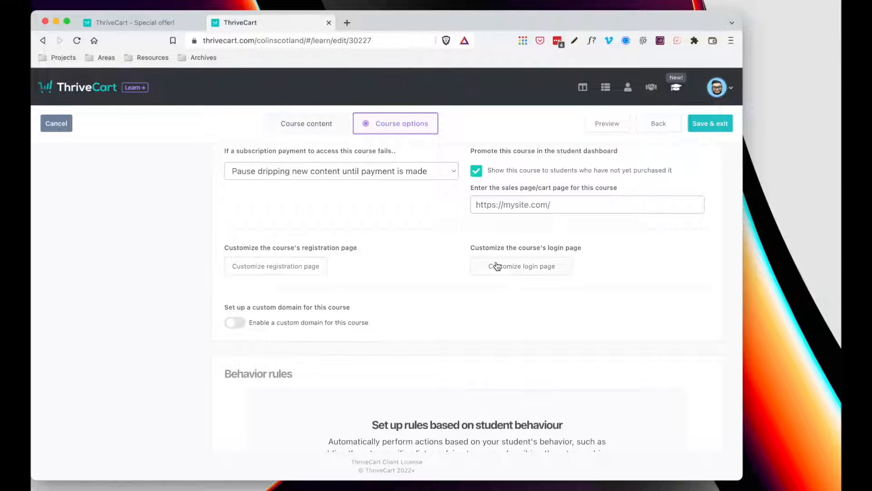
- Open the registration page editor, restoring the 'Create your account' intro text after a test edit
{"action": "left_click", "coordinate": [285, 266]}
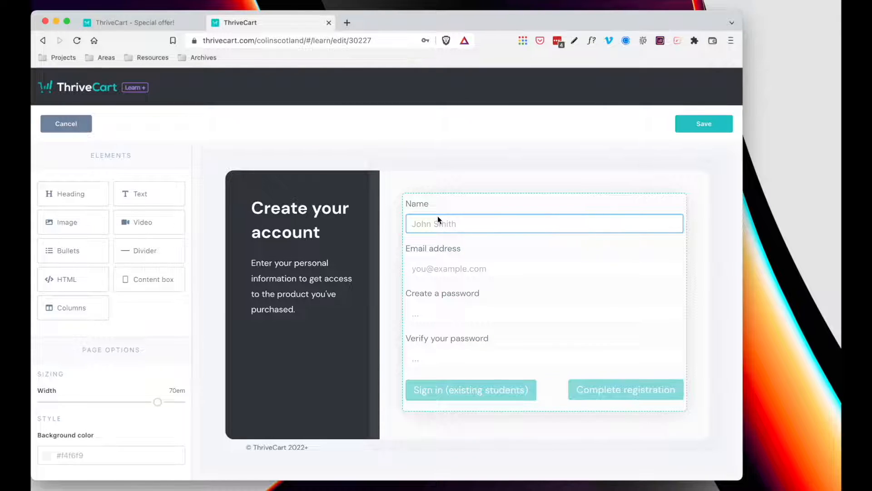
{"action": "left_click", "coordinate": [296, 271]}
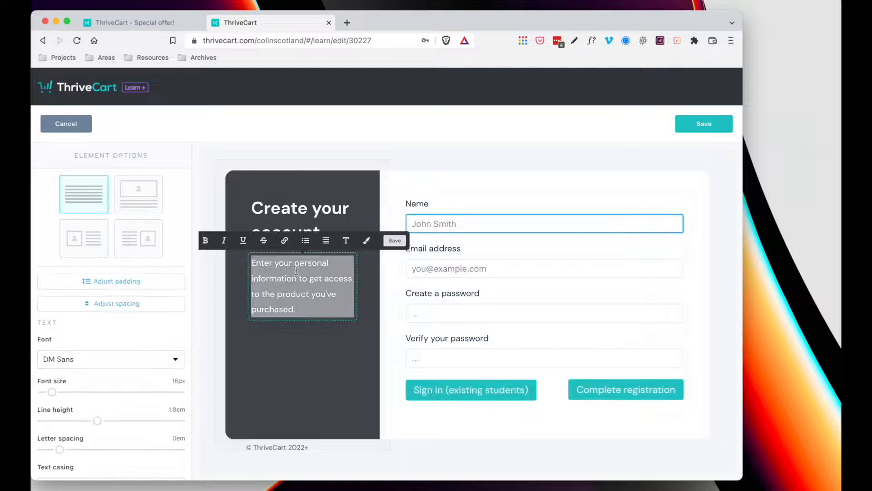
{"action": "type", "text": "jddjdjdjdj"}
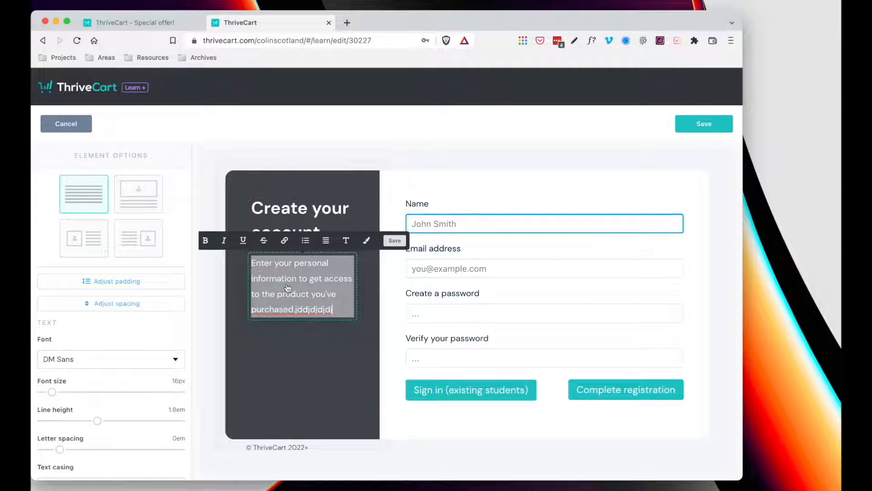
{"action": "key", "text": "BackSpace"}
{"action": "key", "text": "BackSpace"}
{"action": "key", "text": "BackSpace"}
{"action": "key", "text": "BackSpace"}
{"action": "key", "text": "BackSpace"}
{"action": "key", "text": "BackSpace"}
{"action": "key", "text": "BackSpace"}
{"action": "key", "text": "BackSpace"}
{"action": "key", "text": "BackSpace"}
{"action": "key", "text": "BackSpace"}
{"action": "left_click", "coordinate": [370, 269]}
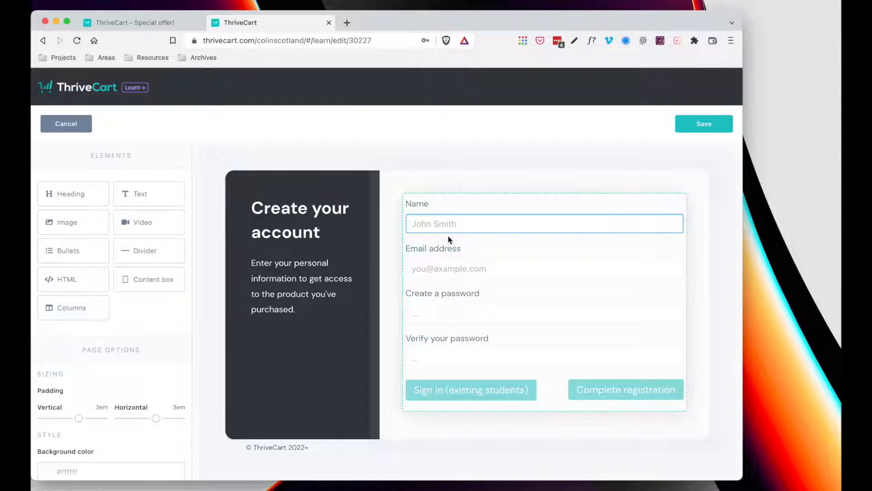
- Make the 'Sign in (existing students)' button black, keeping DM Sans font and Default style
{"action": "left_click", "coordinate": [473, 390]}
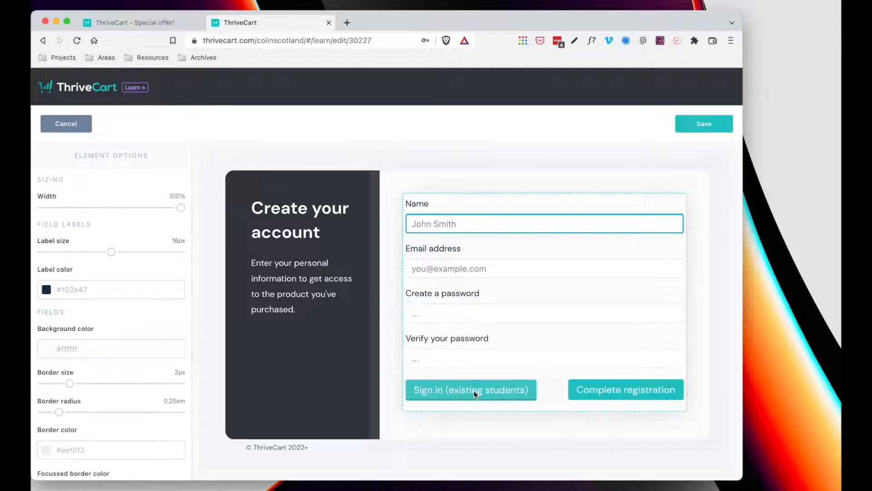
{"action": "left_click", "coordinate": [475, 394]}
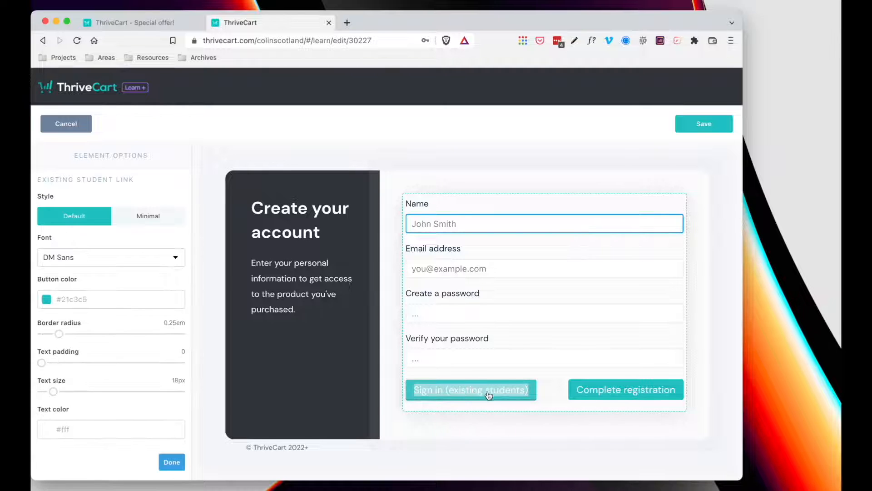
{"action": "left_click", "coordinate": [76, 296]}
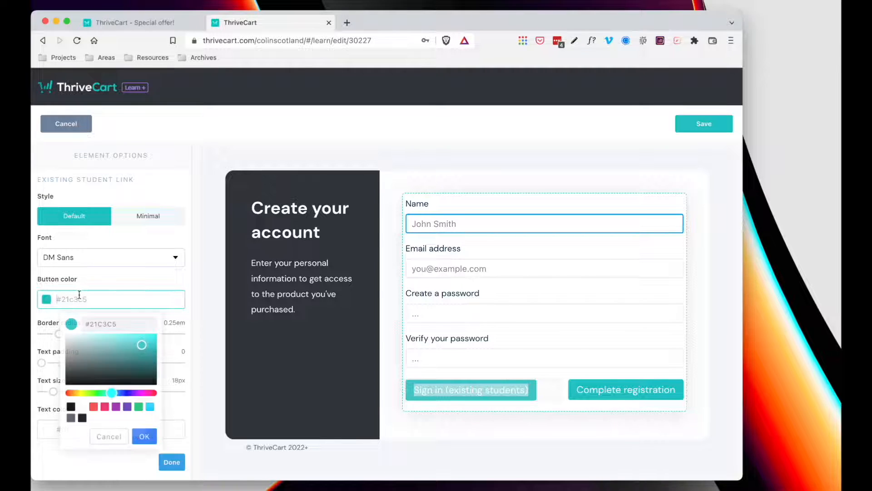
{"action": "left_click", "coordinate": [127, 406]}
{"action": "left_click", "coordinate": [71, 406]}
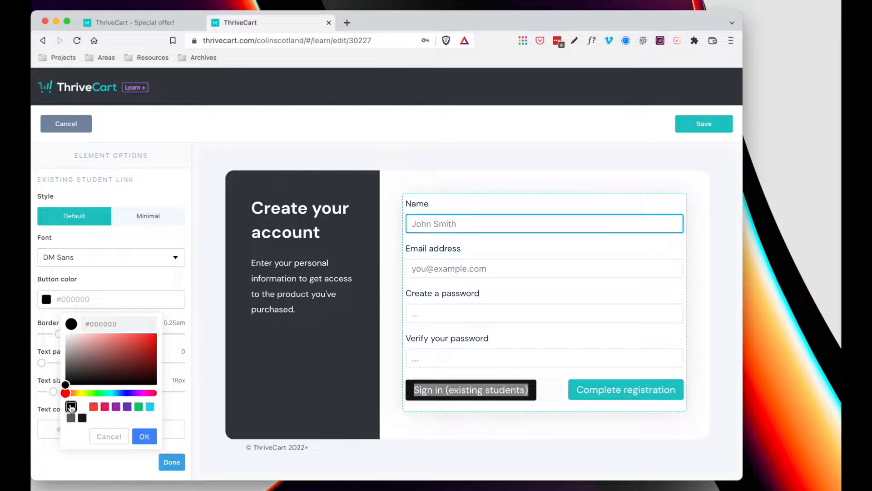
{"action": "left_click", "coordinate": [142, 273]}
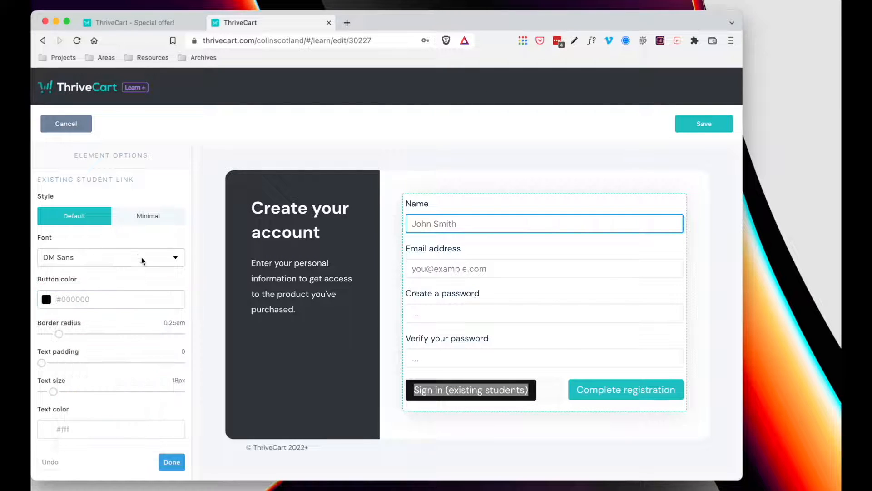
{"action": "left_click", "coordinate": [143, 257]}
{"action": "left_click", "coordinate": [142, 257]}
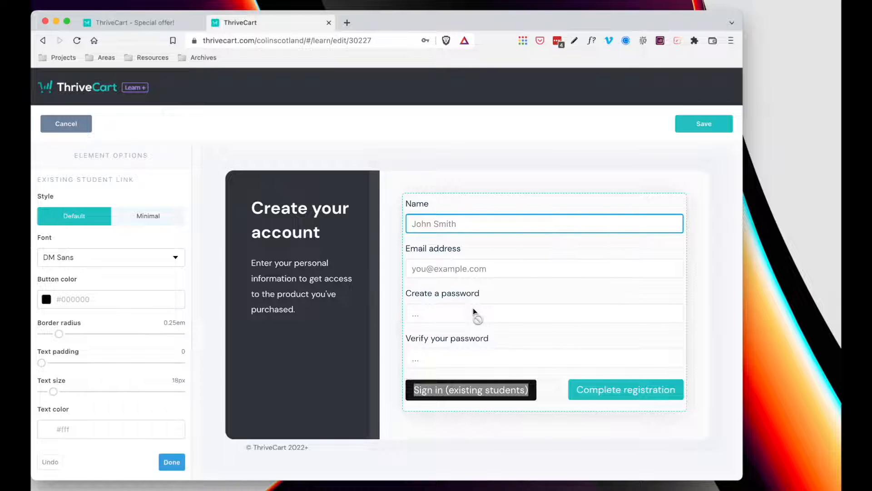
{"action": "left_click", "coordinate": [138, 220]}
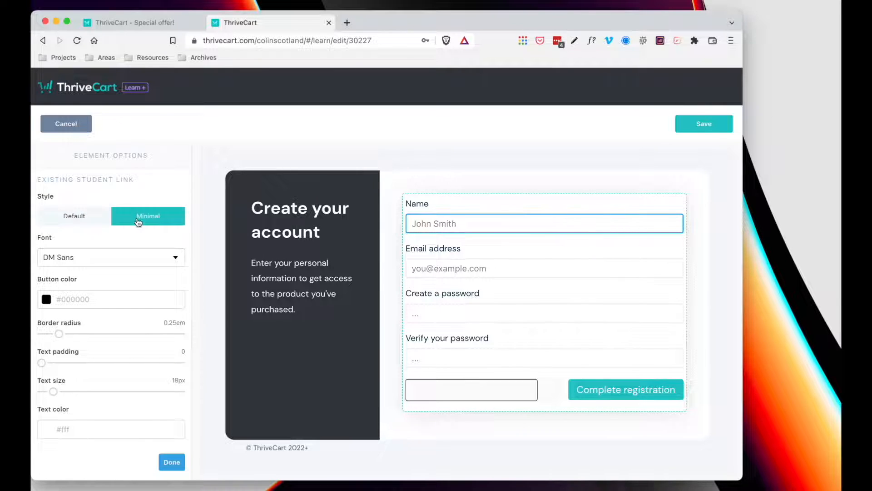
{"action": "left_click", "coordinate": [80, 222]}
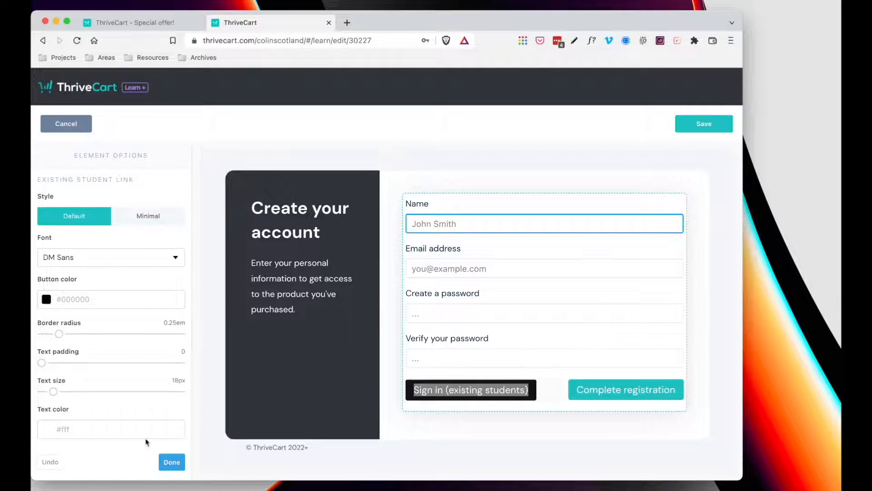
{"action": "left_click", "coordinate": [174, 465]}
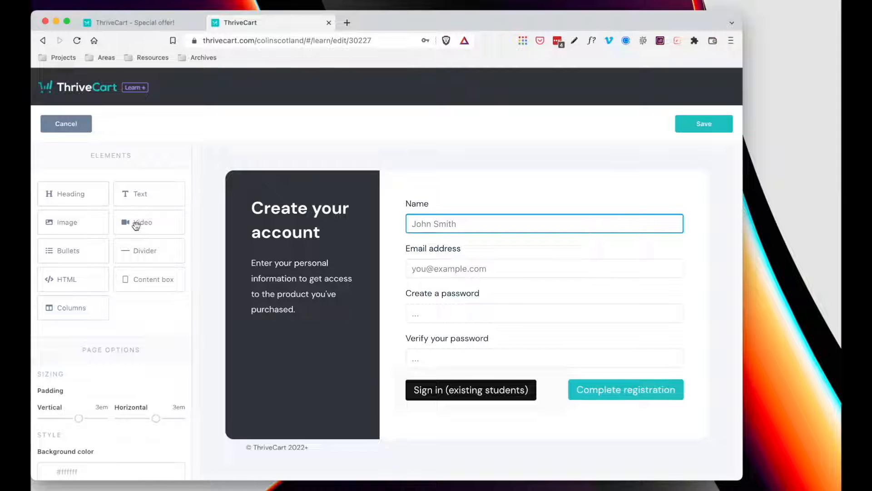
- Place a mockup image from the library at the top of the dark registration panel
{"action": "left_click_drag", "start_coordinate": [74, 223], "coordinate": [309, 222]}
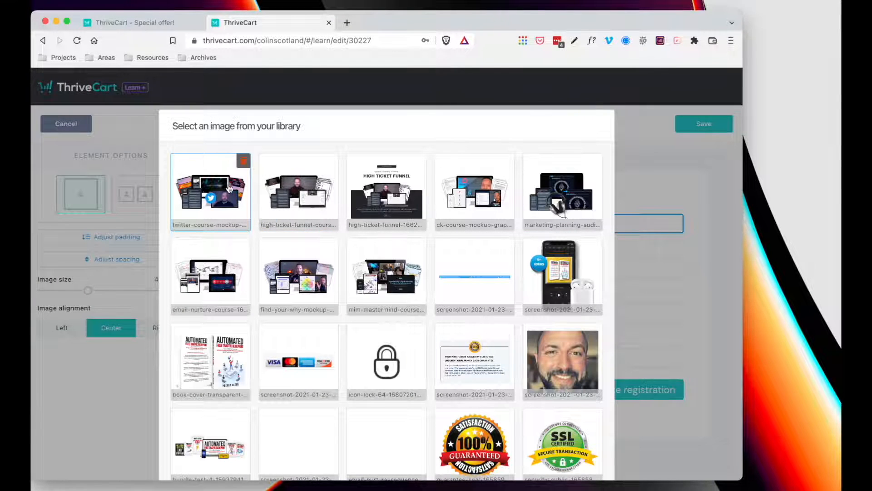
{"action": "scroll", "coordinate": [397, 232], "scroll_direction": "down", "scroll_amount": 5}
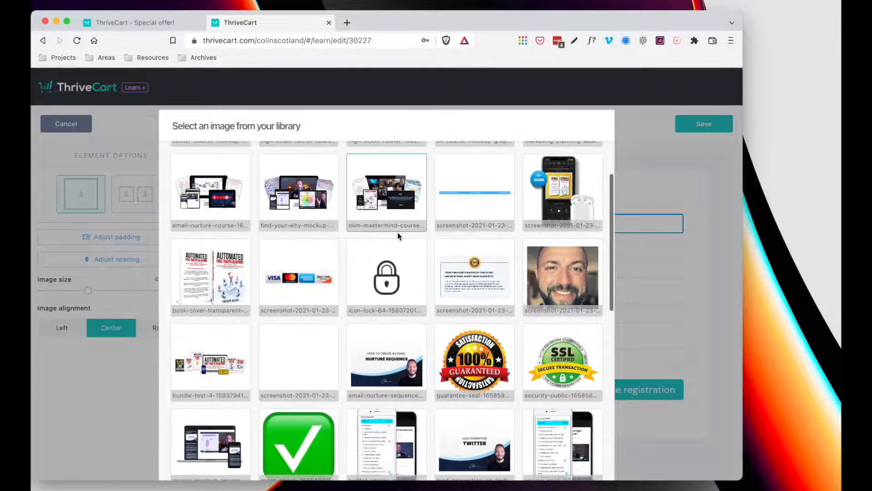
{"action": "scroll", "coordinate": [397, 233], "scroll_direction": "down", "scroll_amount": 15}
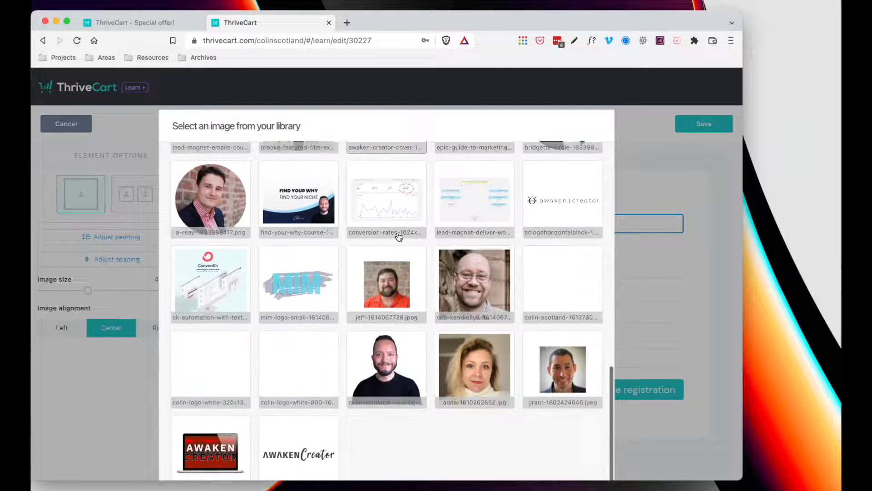
{"action": "scroll", "coordinate": [399, 236], "scroll_direction": "up", "scroll_amount": 15}
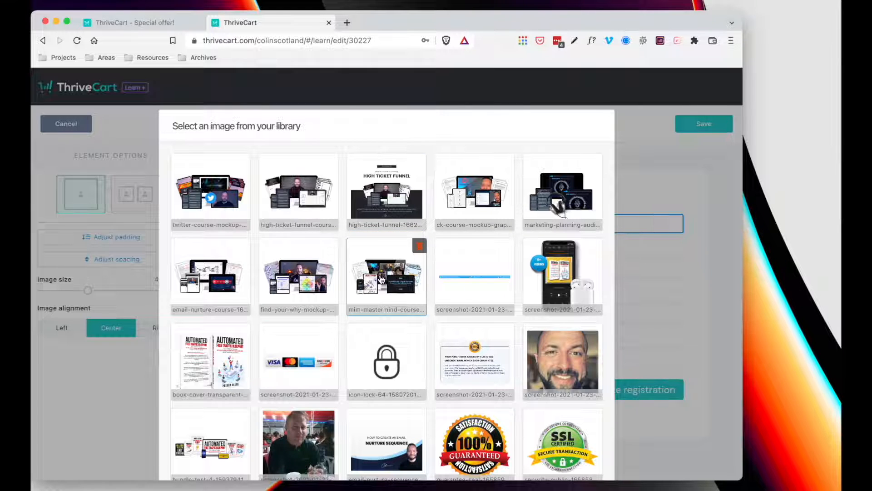
{"action": "scroll", "coordinate": [464, 318], "scroll_direction": "down", "scroll_amount": 15}
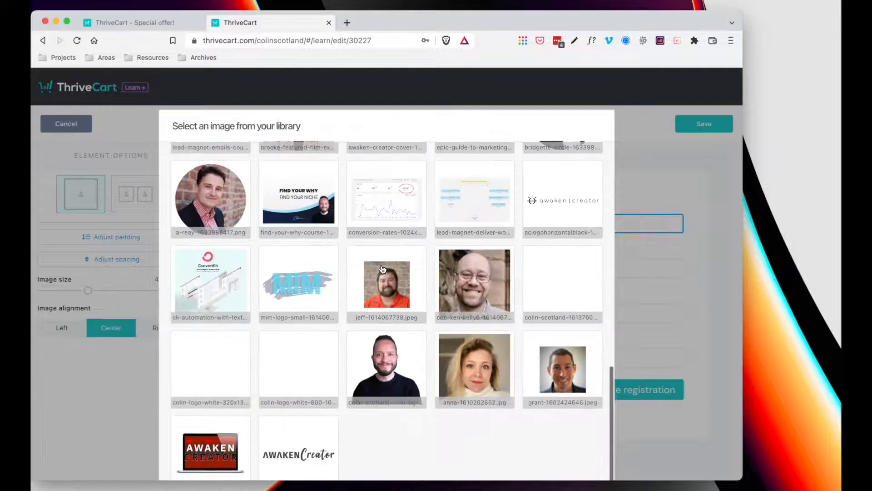
{"action": "scroll", "coordinate": [654, 323], "scroll_direction": "down", "scroll_amount": 3}
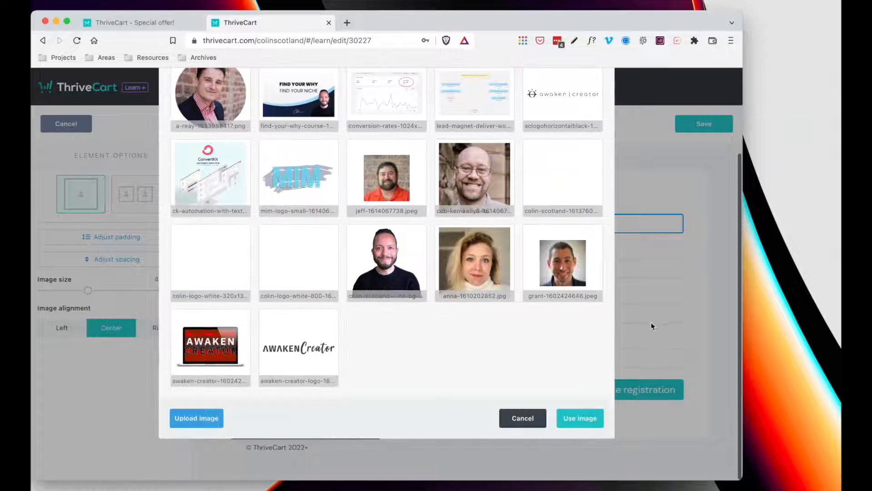
{"action": "left_click", "coordinate": [578, 417]}
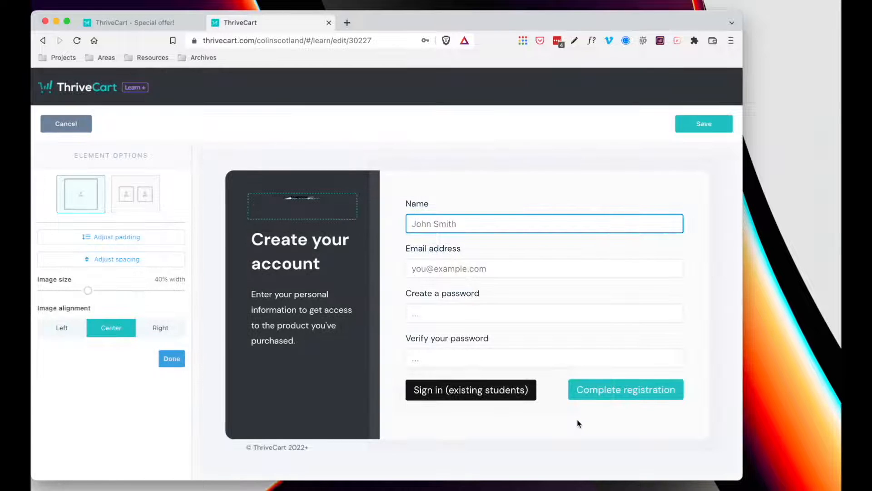
{"action": "left_click", "coordinate": [358, 183]}
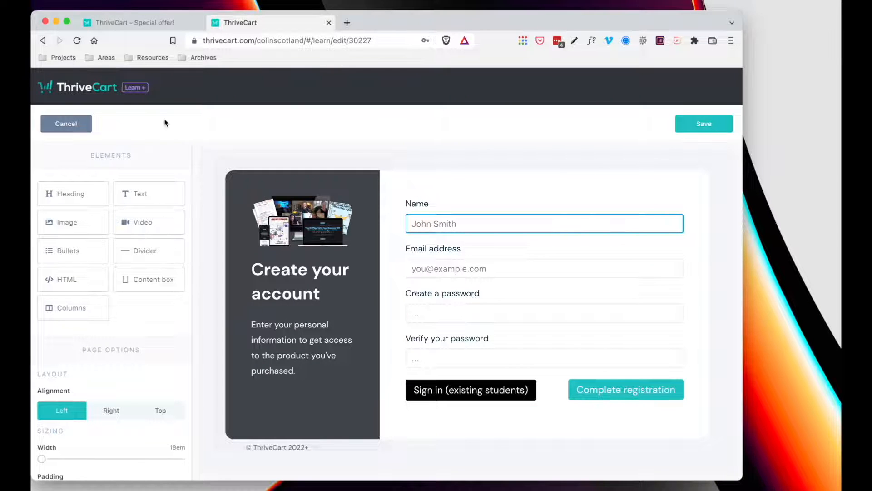
- Exit the registration editor unsaved, review the login page design, then exit it unsaved too
{"action": "left_click", "coordinate": [67, 124]}
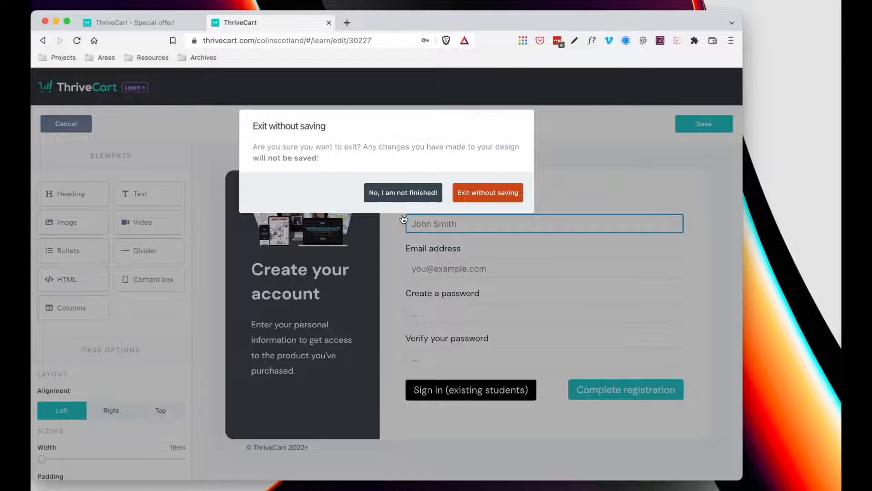
{"action": "left_click", "coordinate": [490, 195]}
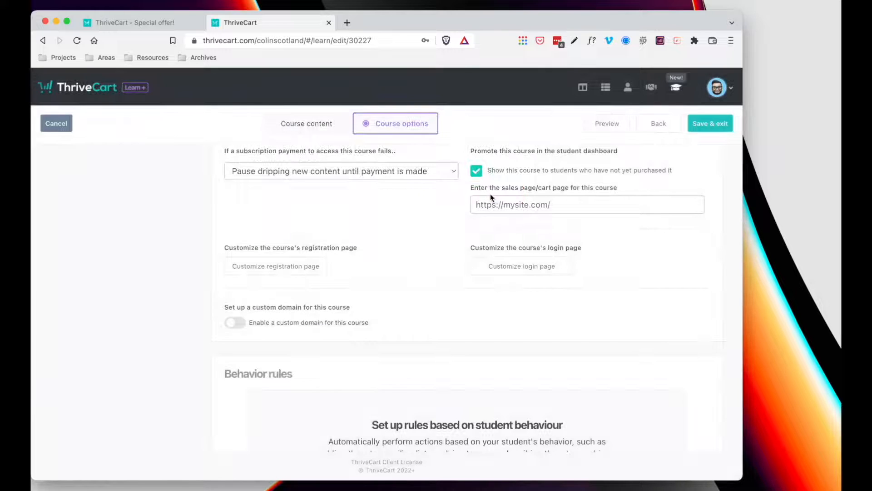
{"action": "left_click", "coordinate": [506, 296]}
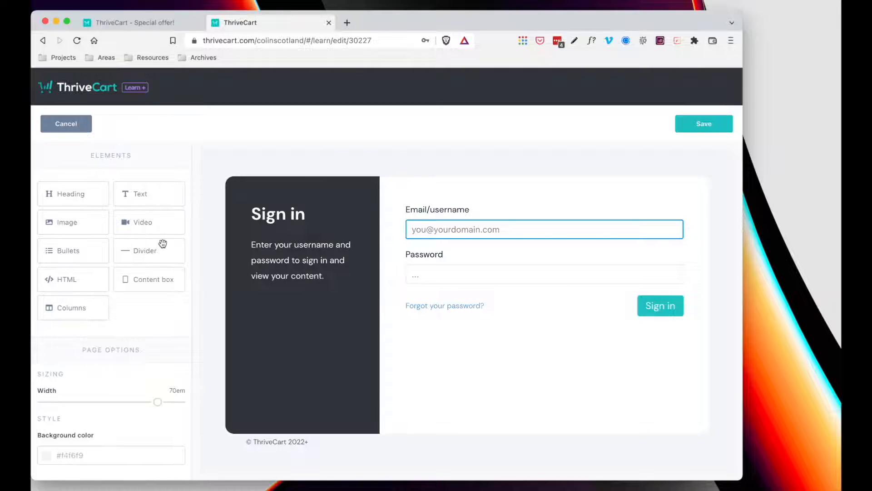
{"action": "left_click", "coordinate": [68, 127]}
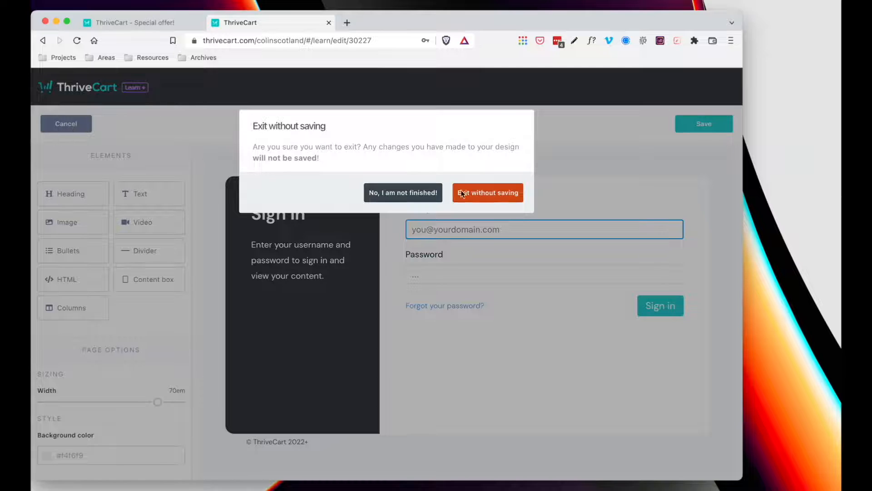
{"action": "left_click", "coordinate": [462, 194]}
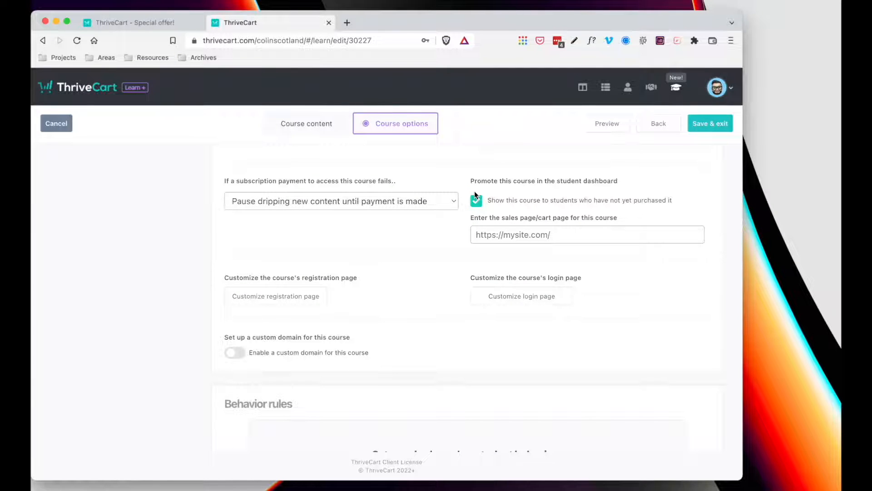
{"action": "scroll", "coordinate": [474, 191], "scroll_direction": "down", "scroll_amount": 2}
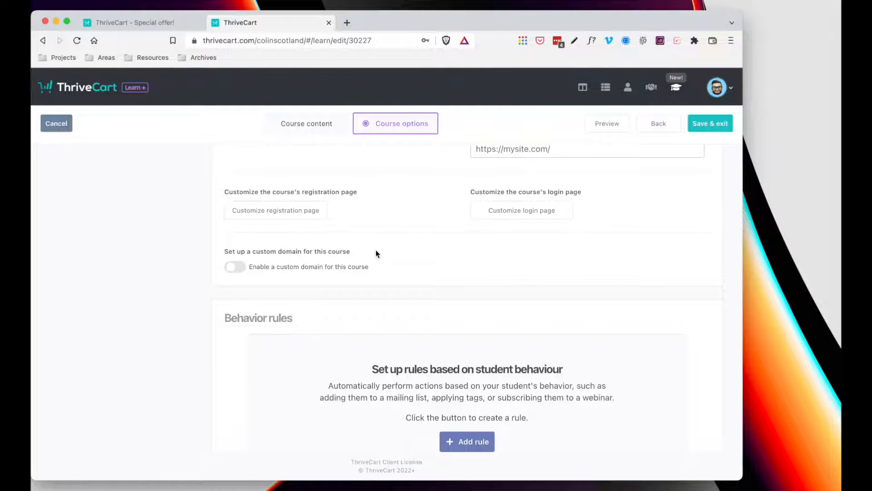
{"action": "scroll", "coordinate": [376, 253], "scroll_direction": "up", "scroll_amount": 8}
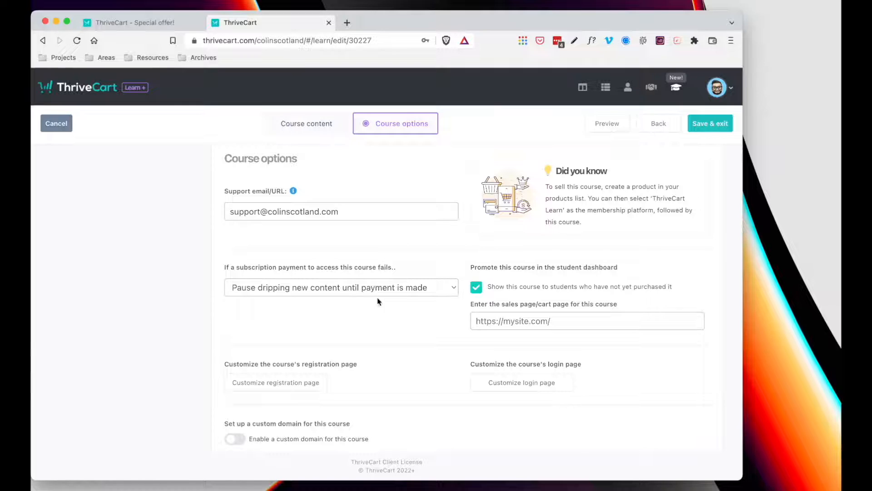
{"action": "scroll", "coordinate": [378, 300], "scroll_direction": "down", "scroll_amount": 5}
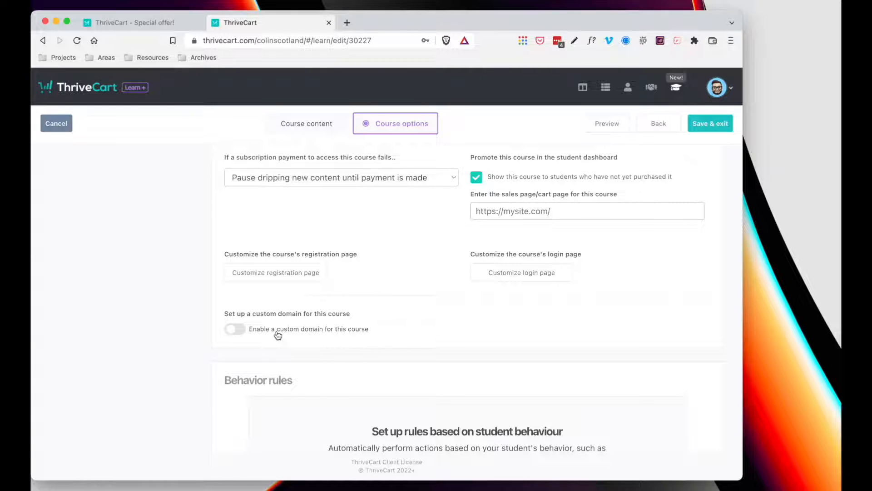
{"action": "scroll", "coordinate": [278, 335], "scroll_direction": "down", "scroll_amount": 5}
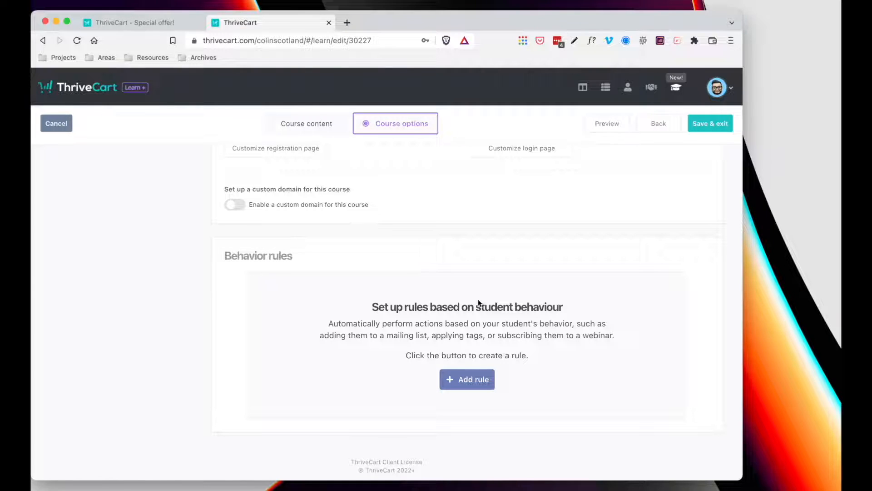
{"action": "left_click", "coordinate": [467, 379]}
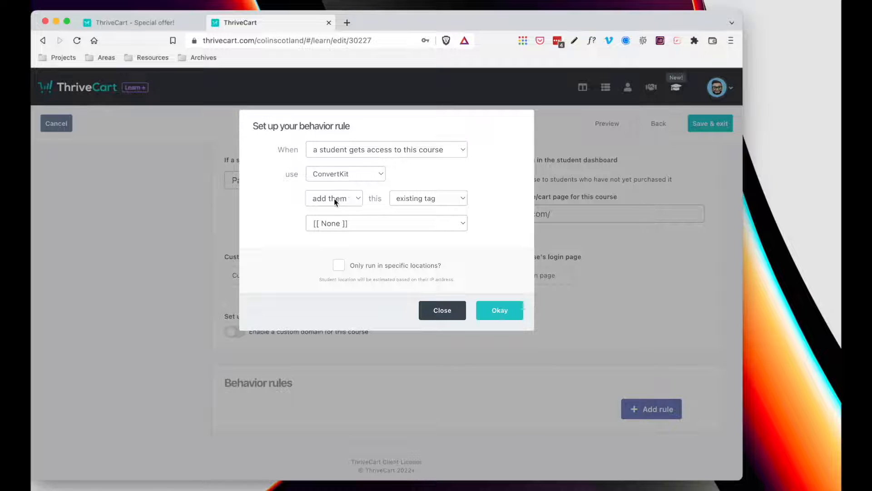
{"action": "left_click", "coordinate": [381, 173]}
{"action": "left_click", "coordinate": [380, 178]}
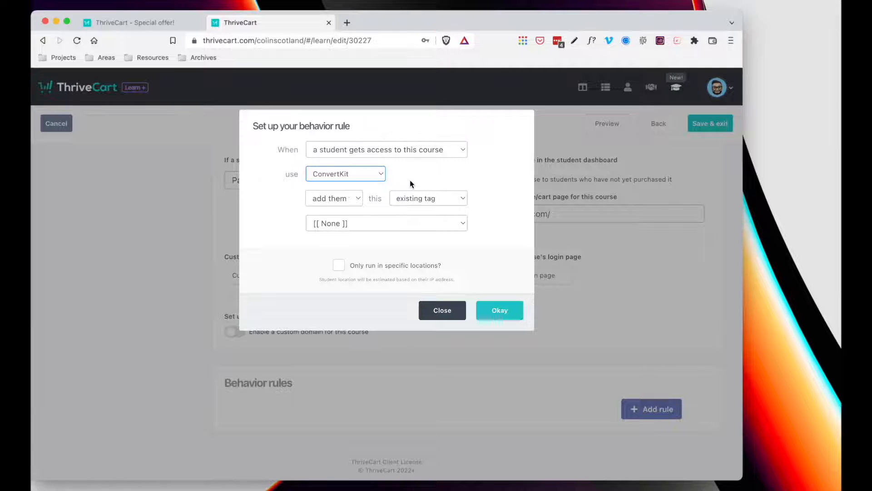
{"action": "left_click", "coordinate": [417, 151]}
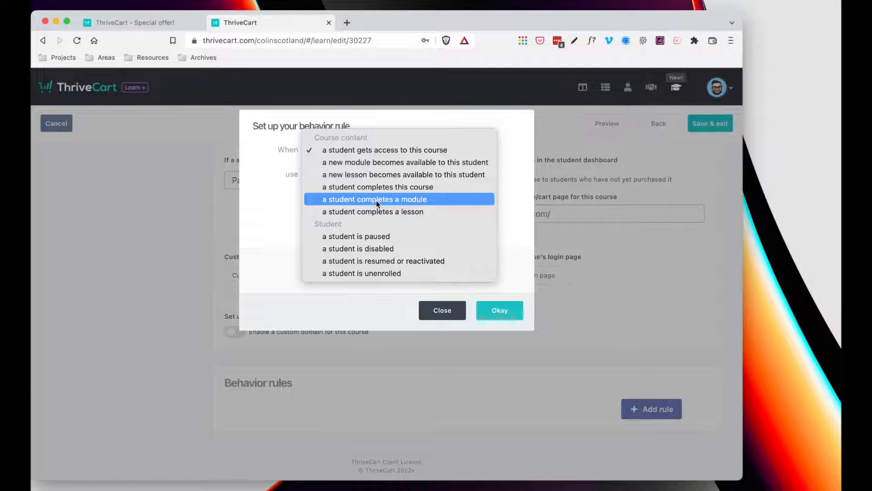
{"action": "left_click", "coordinate": [444, 314]}
{"action": "left_click", "coordinate": [444, 313]}
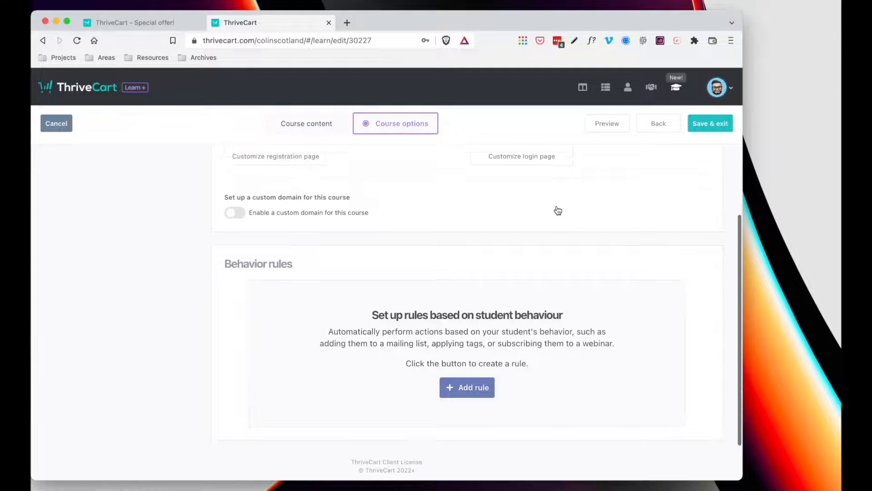
- Go to the Course content list and edit Lesson 01 - Welcome
{"action": "scroll", "coordinate": [558, 210], "scroll_direction": "up", "scroll_amount": 6}
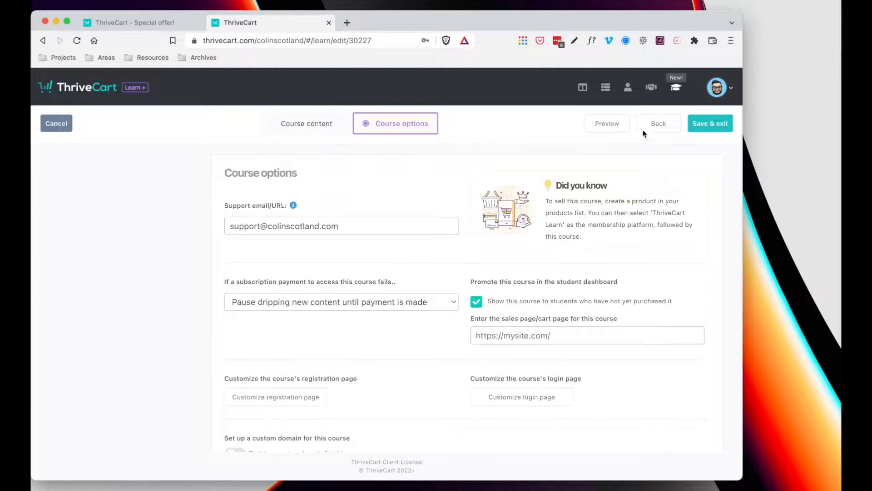
{"action": "left_click", "coordinate": [314, 123]}
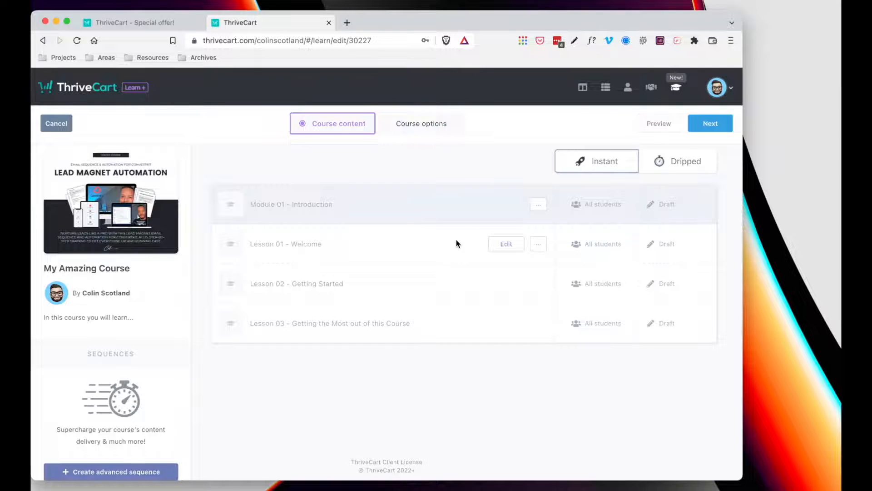
{"action": "left_click", "coordinate": [506, 244]}
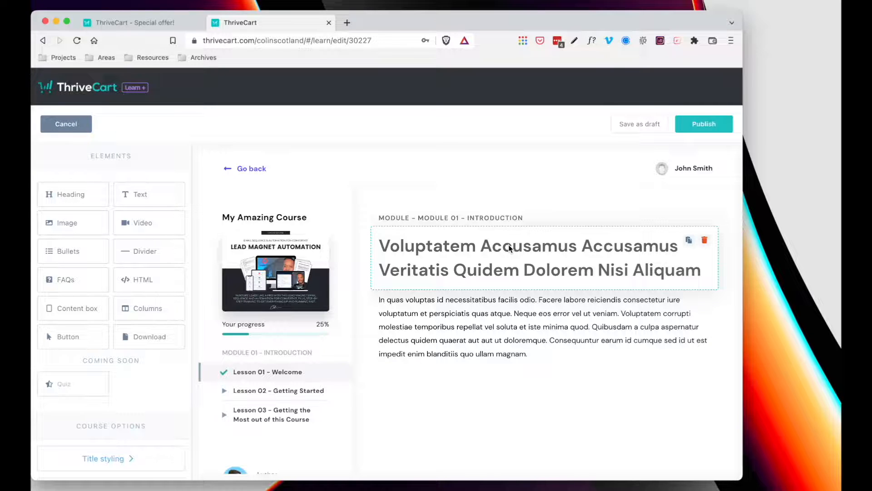
{"action": "scroll", "coordinate": [511, 248], "scroll_direction": "down", "scroll_amount": 2}
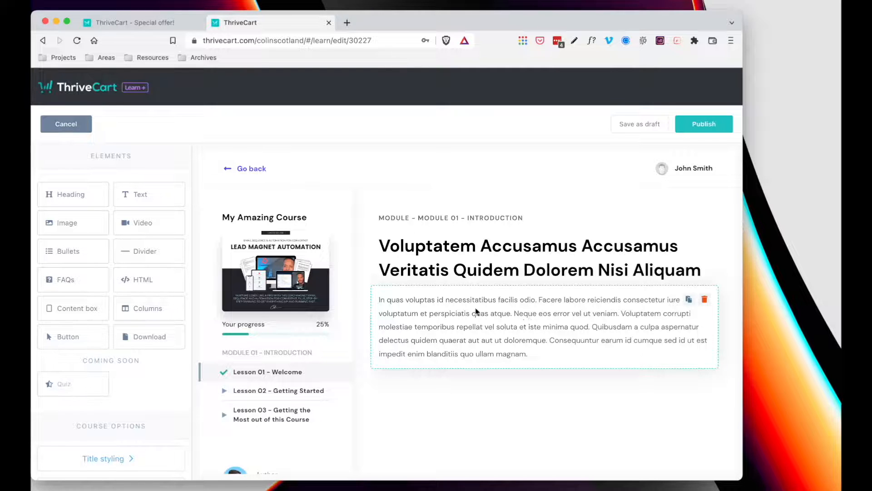
- Drop a Video element above the Lesson 01 heading and select it
{"action": "left_click_drag", "start_coordinate": [139, 224], "coordinate": [395, 230]}
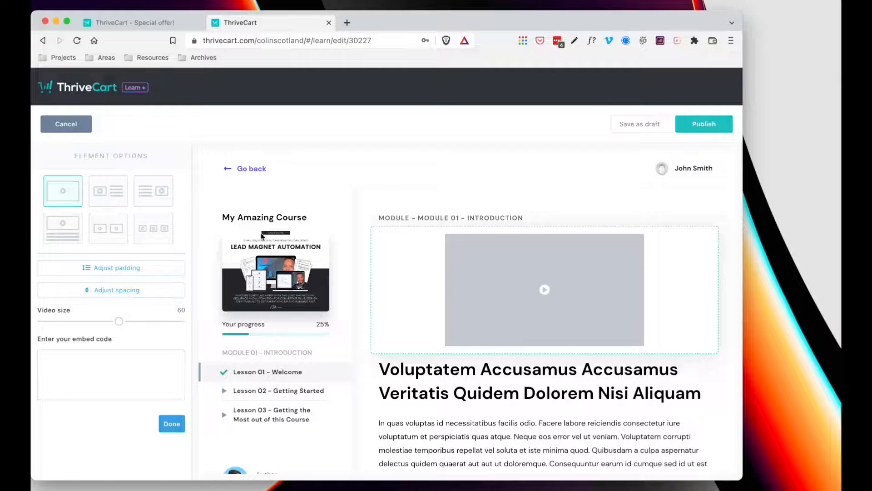
{"action": "scroll", "coordinate": [544, 290], "scroll_direction": "down", "scroll_amount": 3}
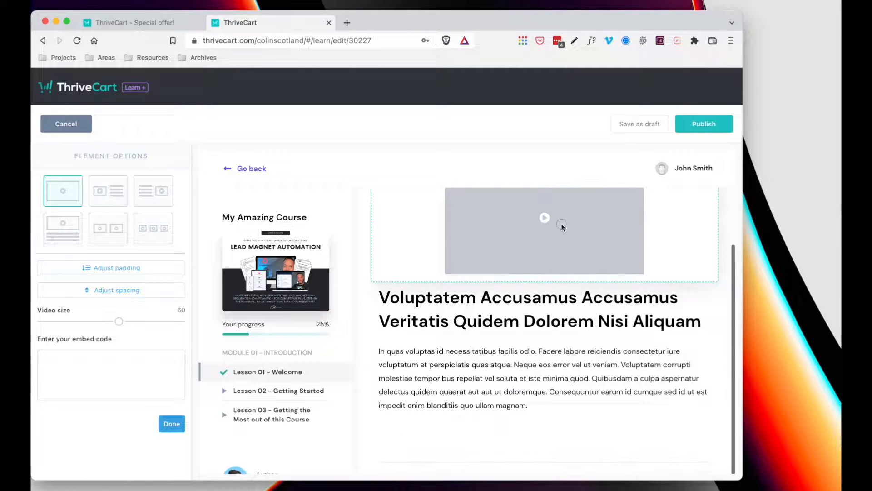
{"action": "left_click", "coordinate": [565, 288]}
{"action": "left_click", "coordinate": [574, 243]}
{"action": "left_click", "coordinate": [576, 419]}
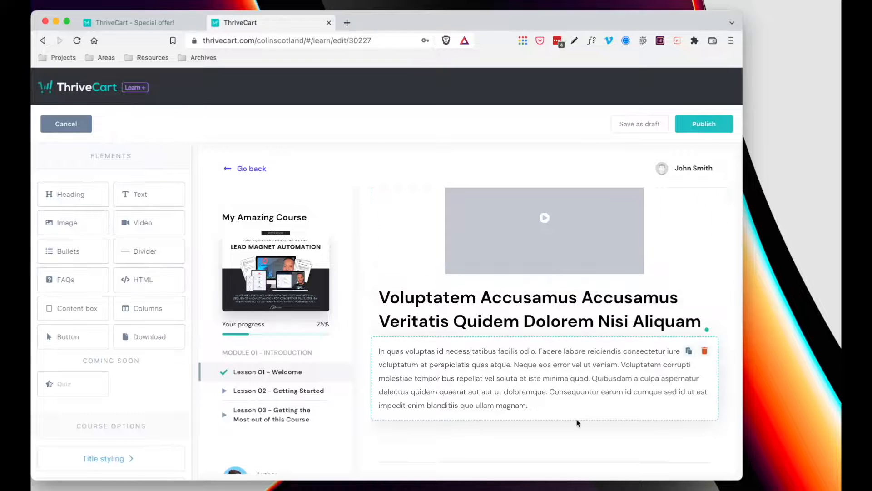
{"action": "scroll", "coordinate": [577, 419], "scroll_direction": "up", "scroll_amount": 3}
{"action": "left_click", "coordinate": [603, 302]}
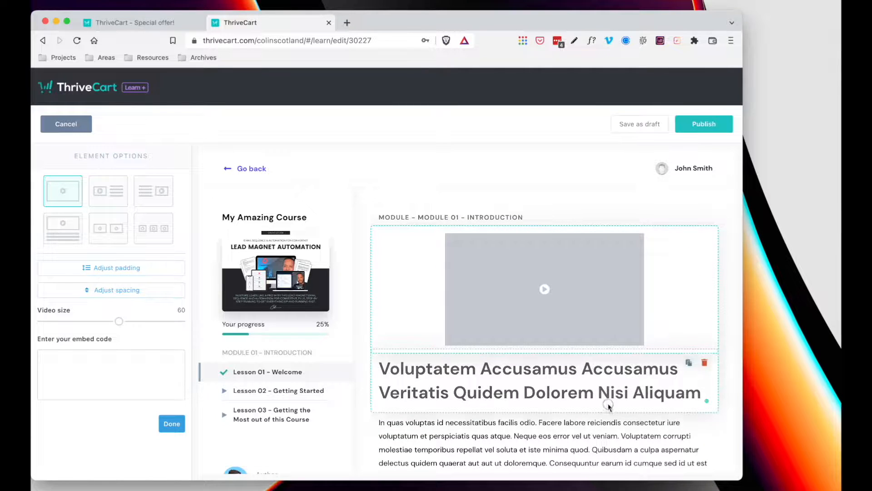
- Try the video layouts, keep the single-video layout and set Video size to 100
{"action": "left_click", "coordinate": [109, 195]}
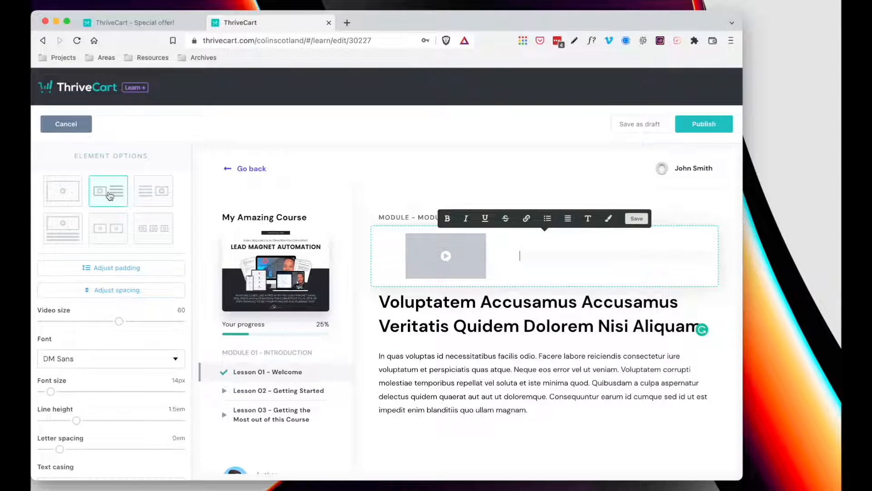
{"action": "left_click", "coordinate": [147, 192]}
{"action": "left_click", "coordinate": [148, 229]}
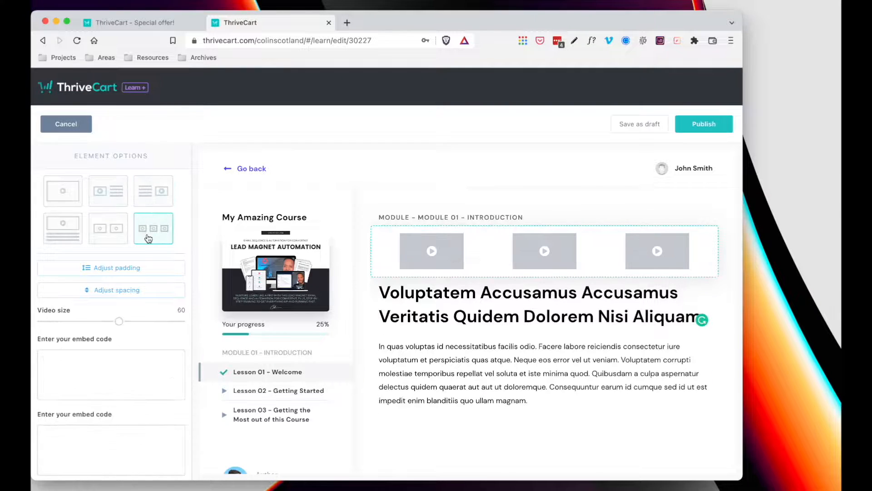
{"action": "left_click", "coordinate": [62, 197]}
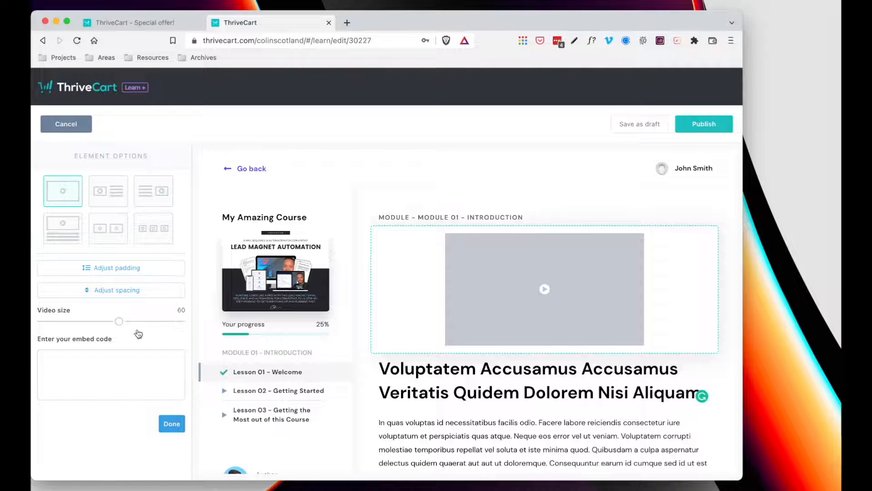
{"action": "left_click_drag", "start_coordinate": [119, 321], "coordinate": [196, 327]}
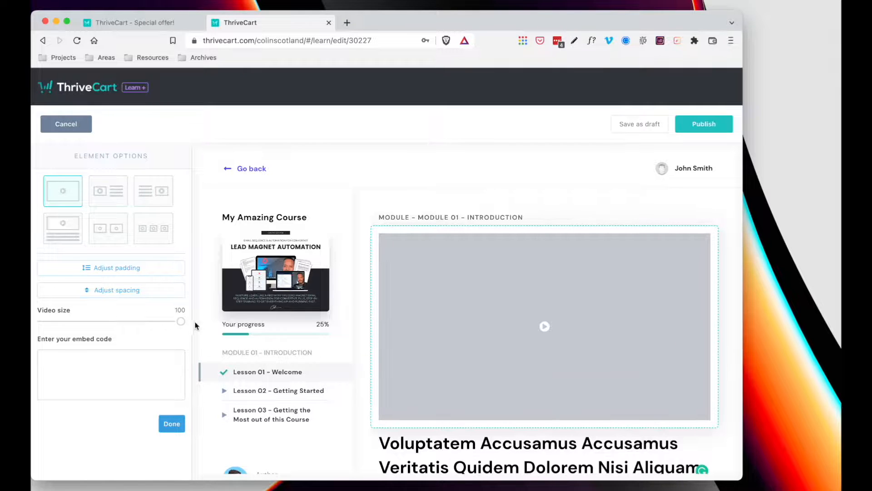
{"action": "left_click", "coordinate": [97, 357]}
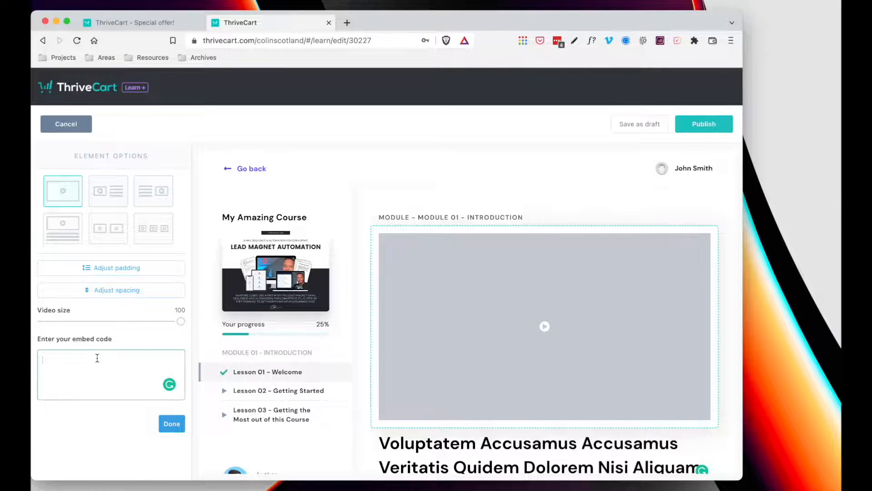
{"action": "left_click", "coordinate": [633, 217]}
{"action": "scroll", "coordinate": [633, 218], "scroll_direction": "down", "scroll_amount": 3}
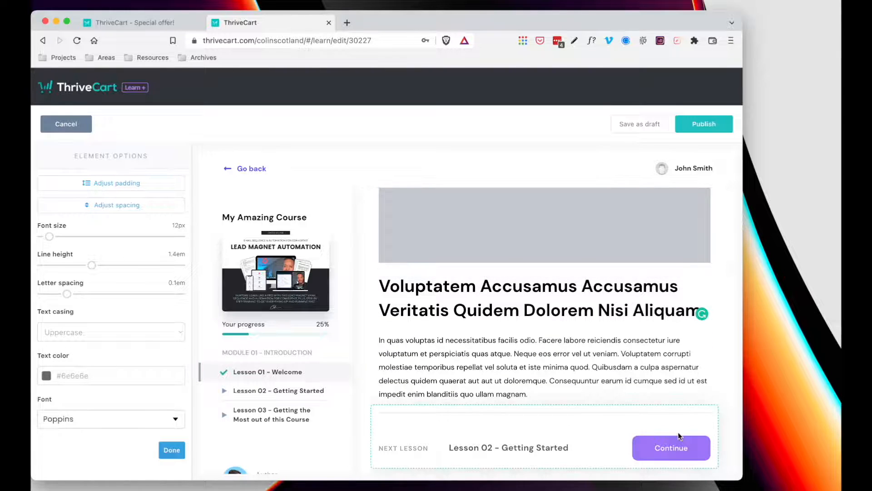
- Add a bullet list placeholder above the lesson's body paragraph
{"action": "left_click", "coordinate": [662, 447]}
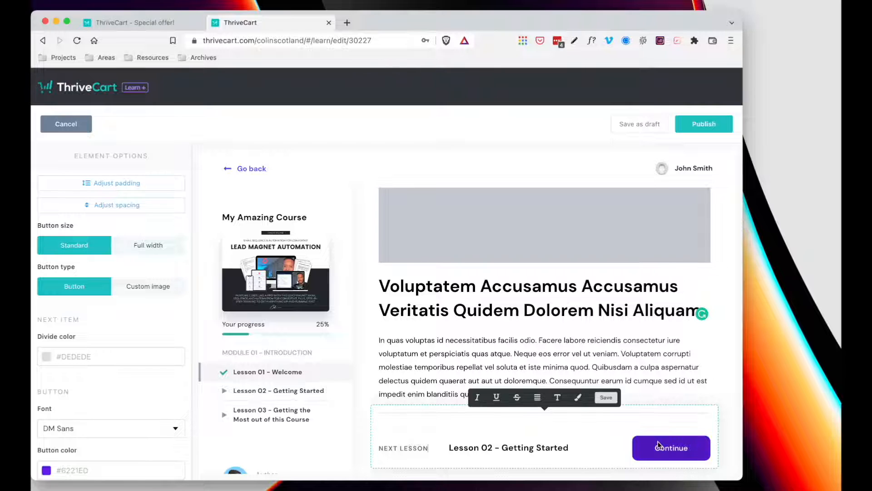
{"action": "left_click", "coordinate": [554, 353]}
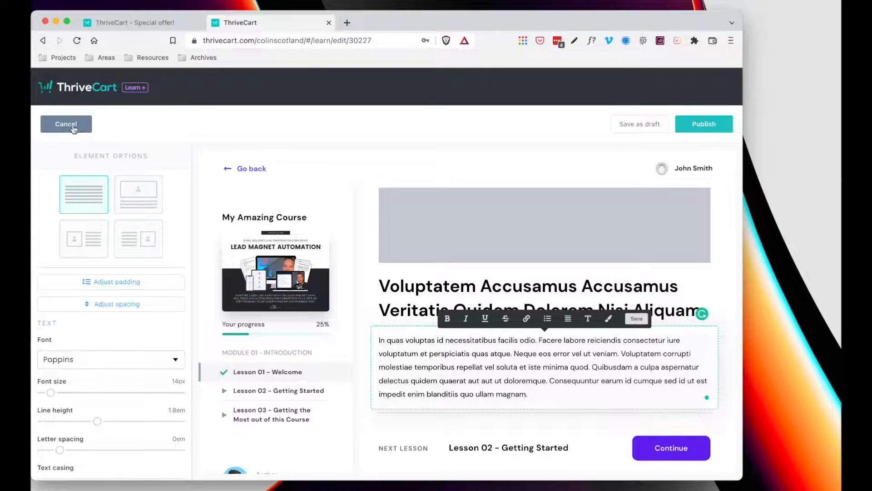
{"action": "left_click", "coordinate": [453, 178]}
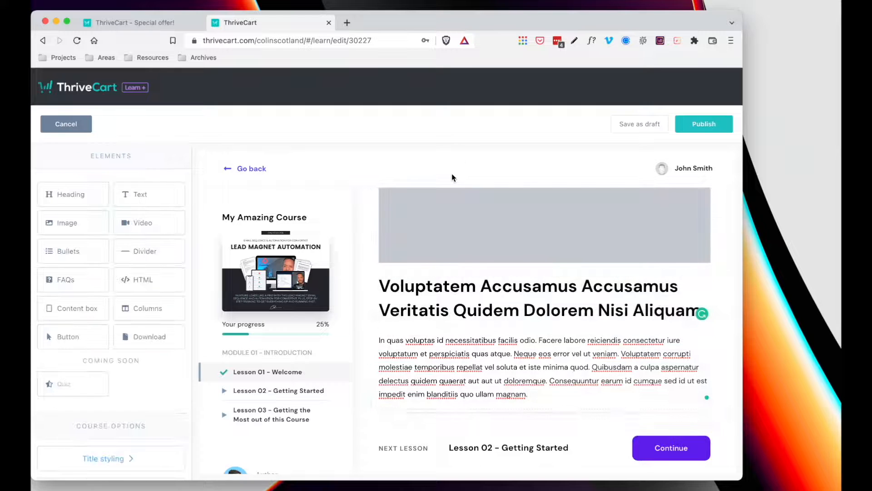
{"action": "left_click_drag", "start_coordinate": [90, 260], "coordinate": [446, 358]}
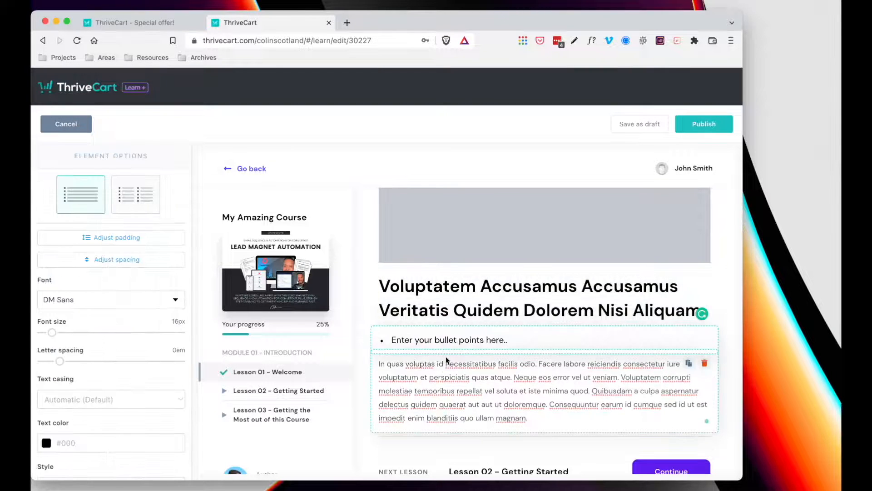
{"action": "left_click", "coordinate": [401, 162]}
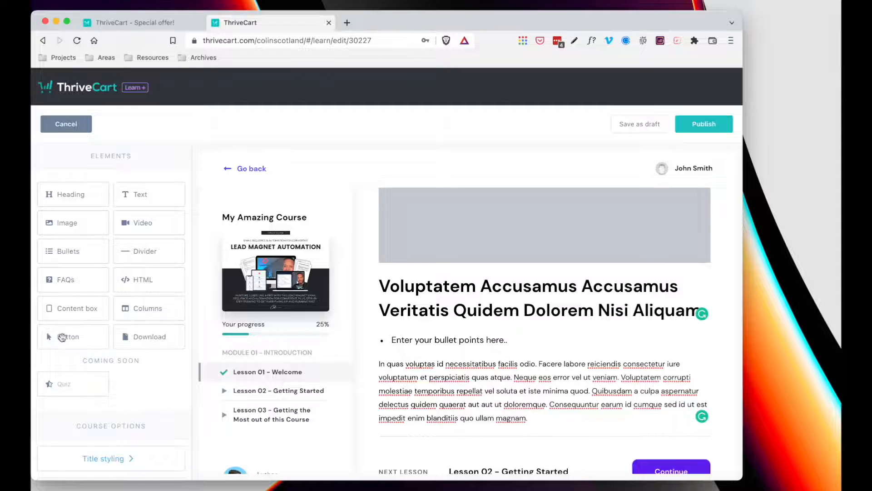
- Add a button above the paragraph and retype its label as 'Click to Gownload the Companion Guide'
{"action": "left_click_drag", "start_coordinate": [64, 337], "coordinate": [467, 379]}
{"action": "left_click", "coordinate": [561, 370]}
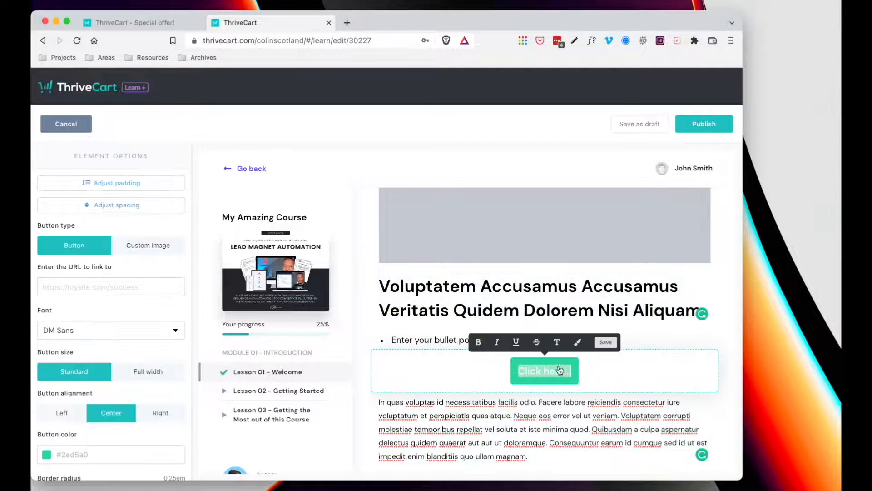
{"action": "triple_click", "coordinate": [557, 372]}
{"action": "type", "text": "Clic"}
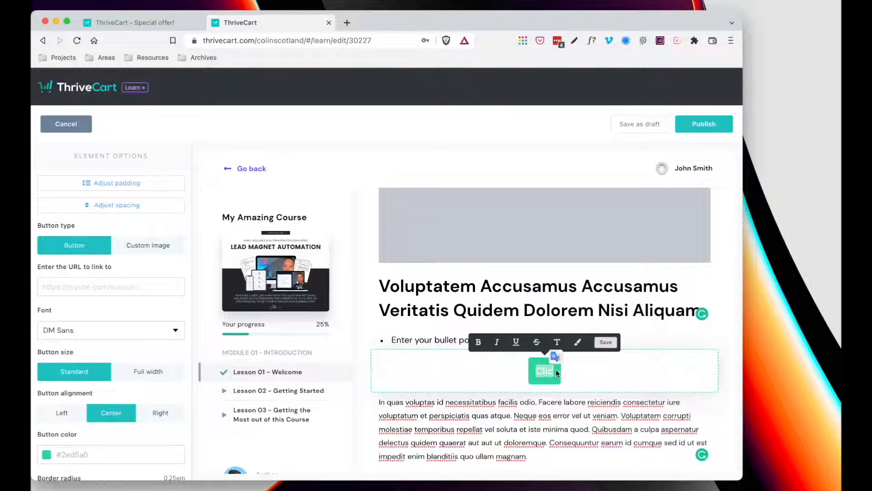
{"action": "type", "text": "k to Gownl"}
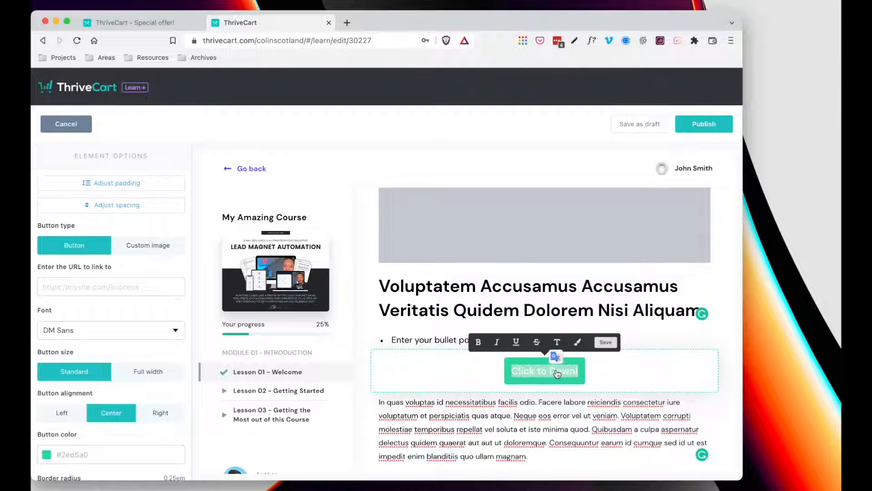
{"action": "type", "text": "oad the Compan"}
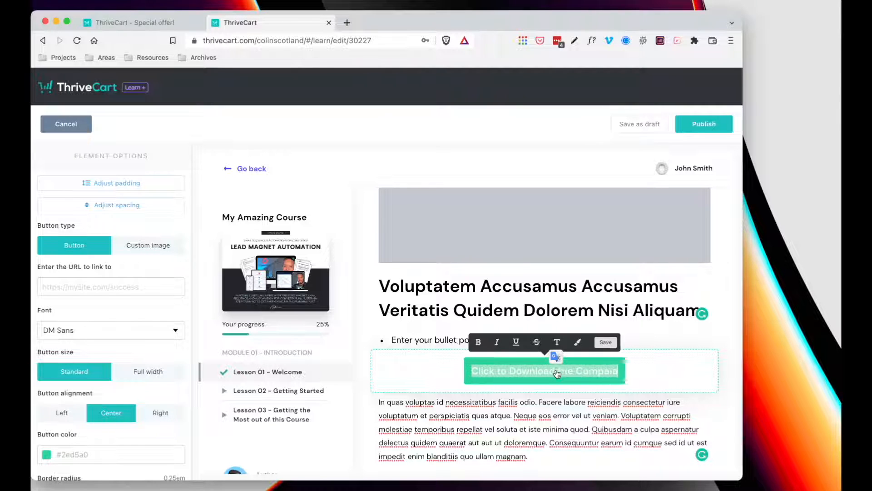
{"action": "type", "text": "ion Guide"}
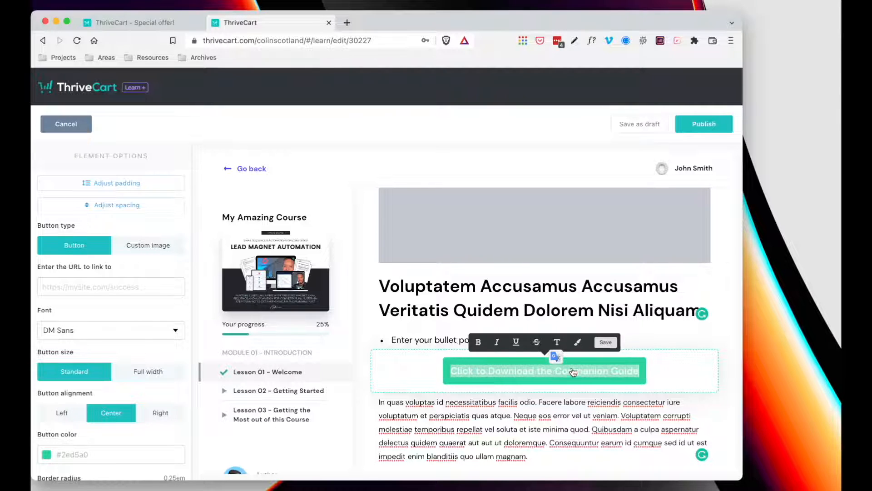
- Finish the label 'Click to Download the Companion Guide' and make the button black (#000000)
{"action": "left_click", "coordinate": [605, 341]}
{"action": "left_click", "coordinate": [606, 371]}
{"action": "scroll", "coordinate": [114, 364], "scroll_direction": "down", "scroll_amount": 3}
{"action": "left_click", "coordinate": [91, 337]}
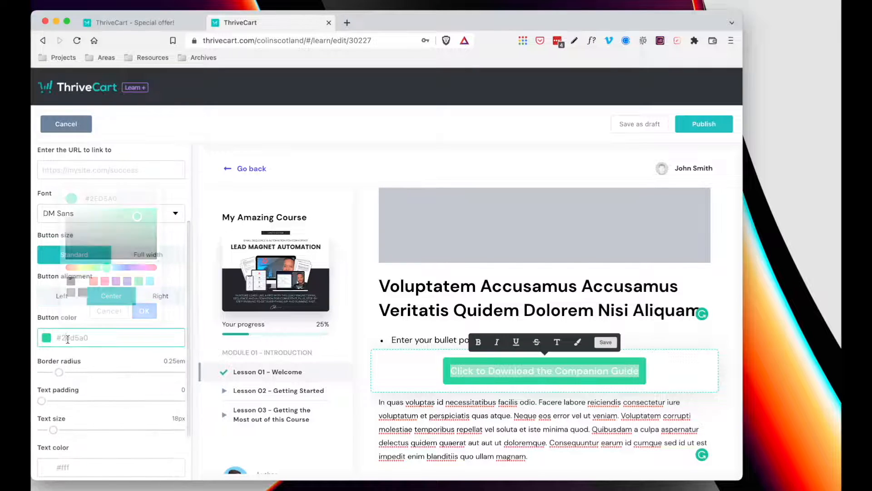
{"action": "left_click", "coordinate": [70, 281]}
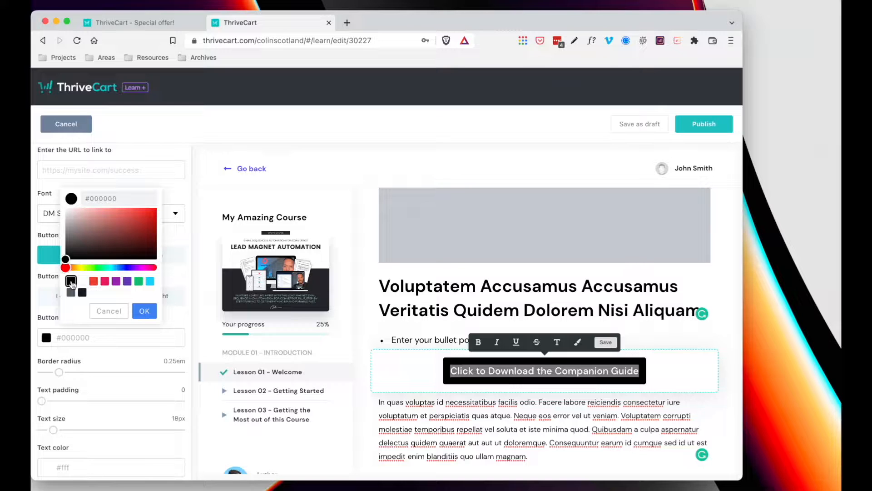
{"action": "scroll", "coordinate": [71, 411], "scroll_direction": "down", "scroll_amount": 3}
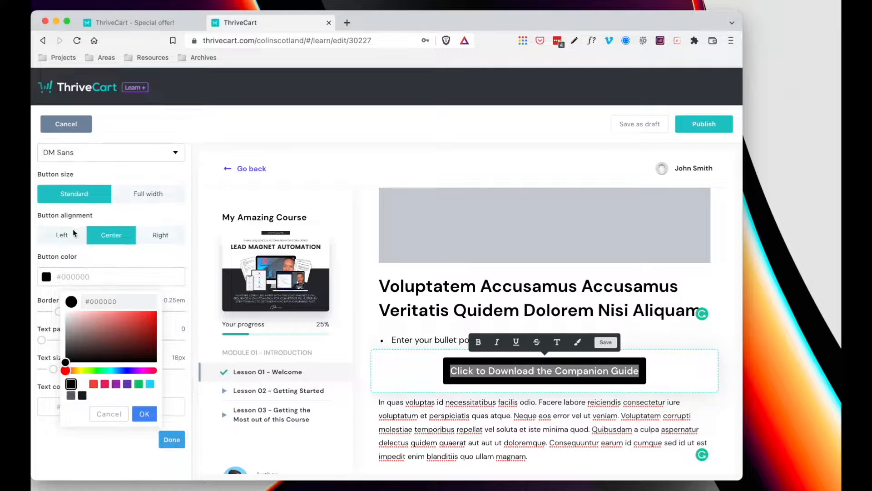
{"action": "scroll", "coordinate": [118, 196], "scroll_direction": "up", "scroll_amount": 5}
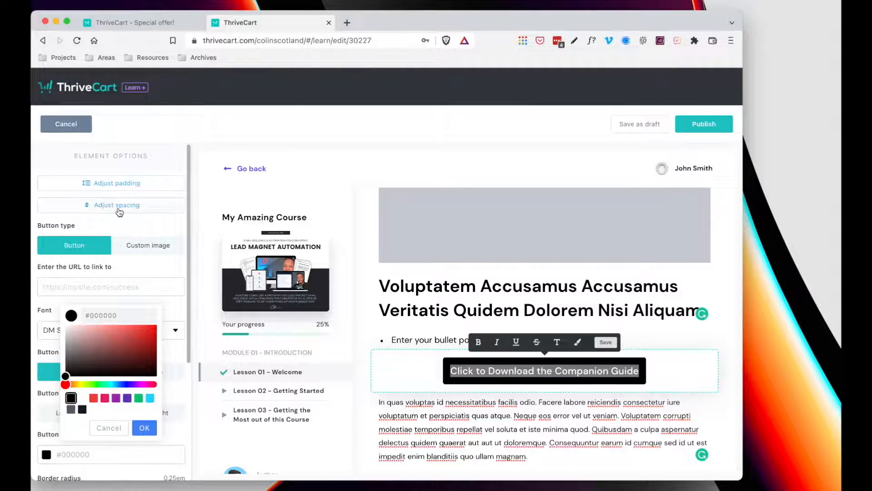
{"action": "left_click", "coordinate": [544, 370]}
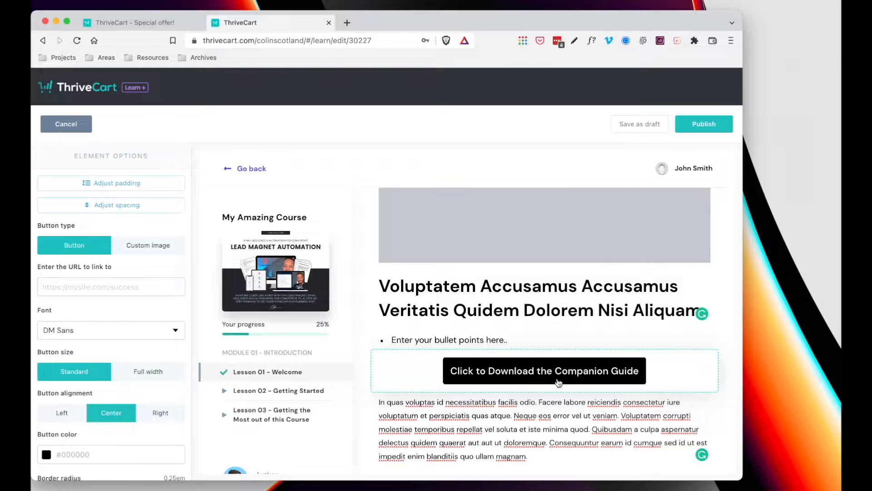
- Check the button link field and bullet block, then save Lesson 01 as a draft
{"action": "left_click", "coordinate": [73, 289]}
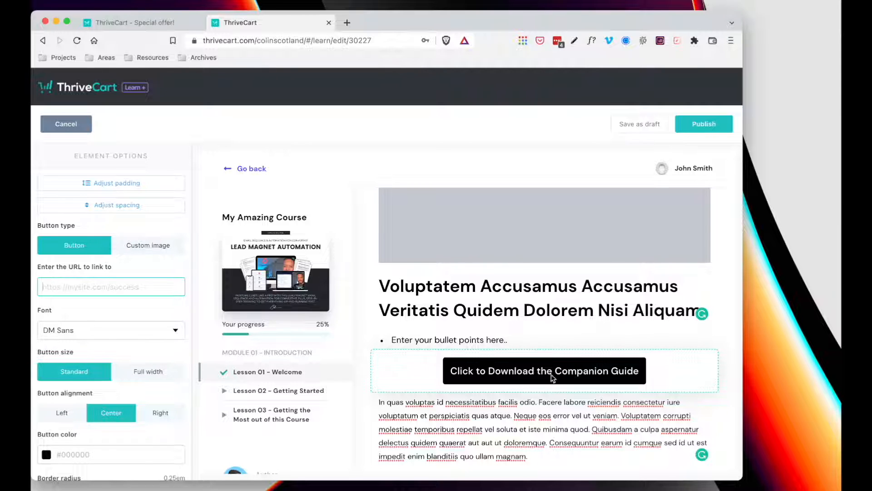
{"action": "left_click", "coordinate": [568, 340]}
{"action": "scroll", "coordinate": [590, 343], "scroll_direction": "down", "scroll_amount": 2}
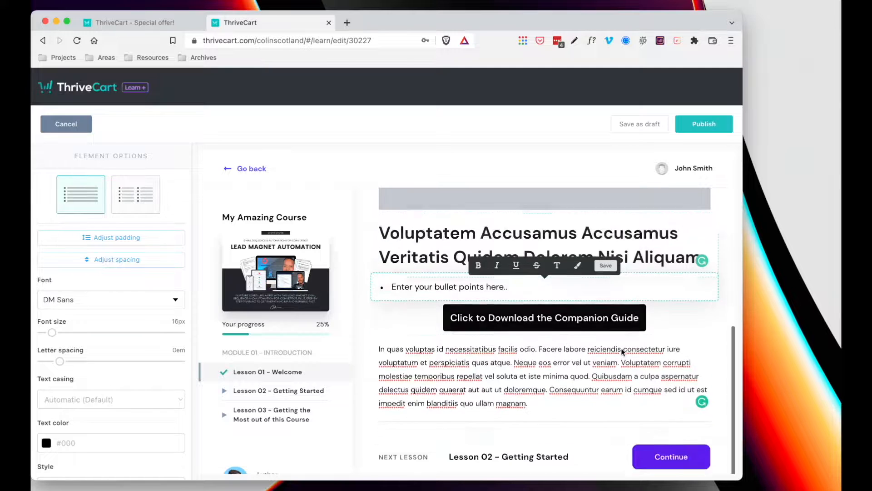
{"action": "scroll", "coordinate": [590, 309], "scroll_direction": "up", "scroll_amount": 4}
{"action": "scroll", "coordinate": [625, 438], "scroll_direction": "down", "scroll_amount": 3}
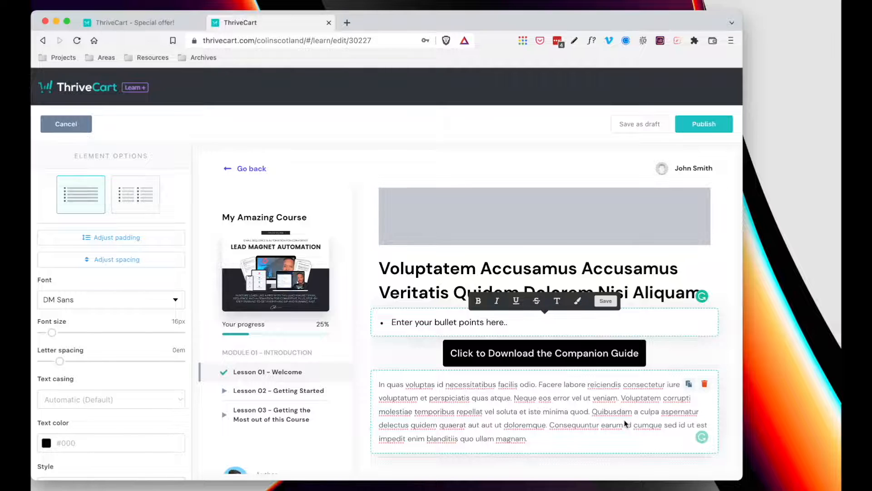
{"action": "scroll", "coordinate": [625, 423], "scroll_direction": "down", "scroll_amount": 1}
{"action": "scroll", "coordinate": [625, 423], "scroll_direction": "down", "scroll_amount": 1}
{"action": "scroll", "coordinate": [625, 423], "scroll_direction": "up", "scroll_amount": 5}
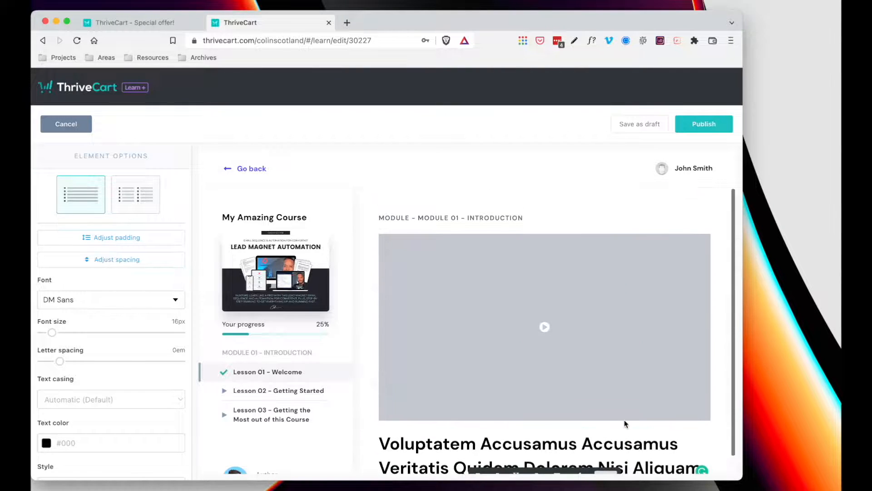
{"action": "scroll", "coordinate": [532, 247], "scroll_direction": "down", "scroll_amount": 5}
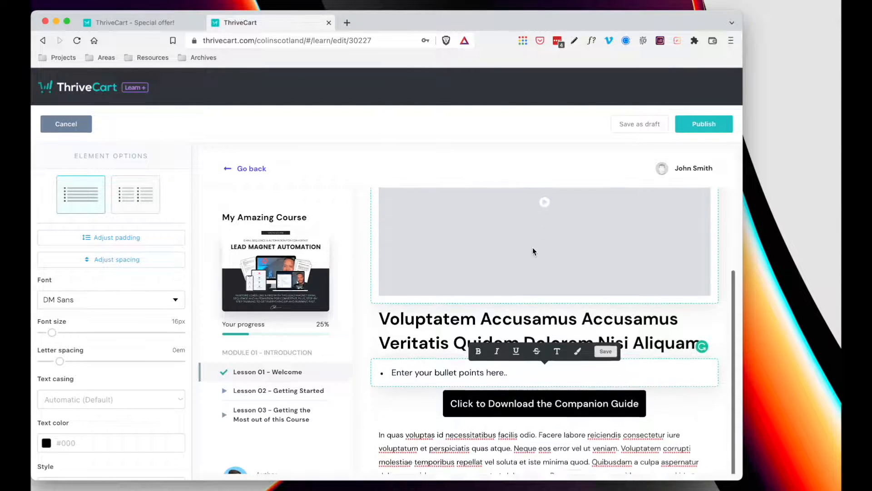
{"action": "scroll", "coordinate": [532, 249], "scroll_direction": "down", "scroll_amount": 1}
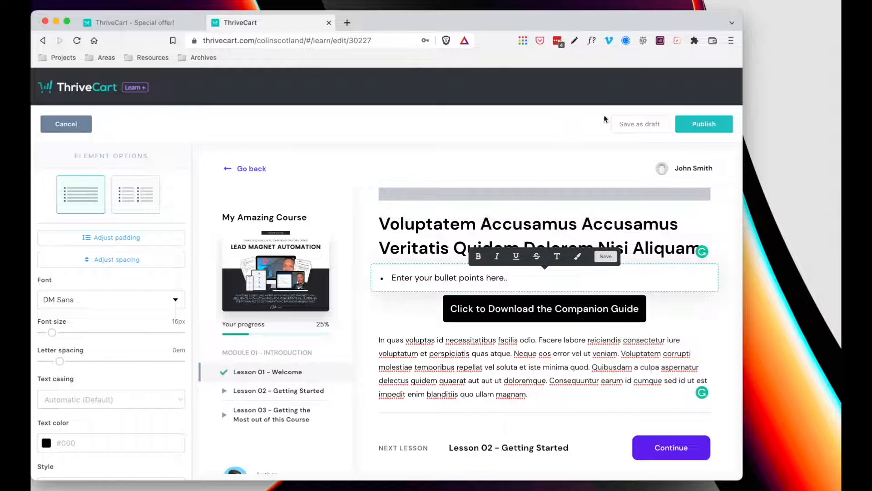
{"action": "left_click", "coordinate": [647, 126]}
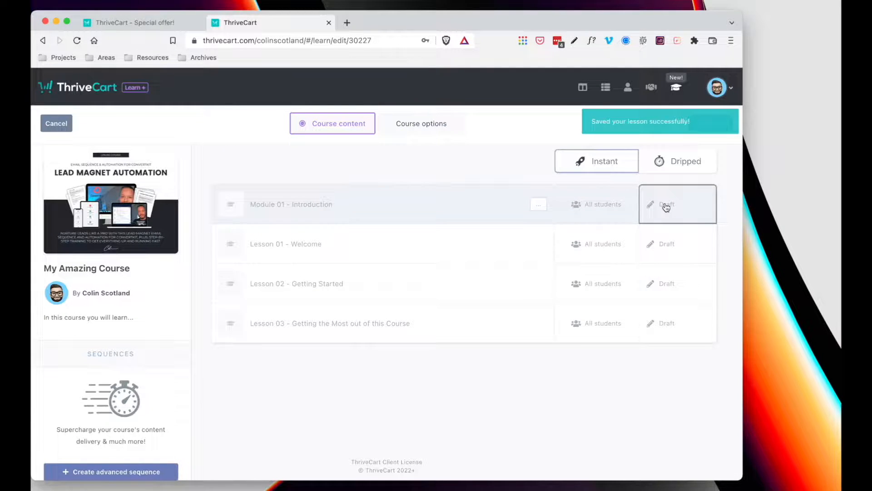
- Open and cancel Lesson 01's draft access timing, then preview the course as a student
{"action": "left_click", "coordinate": [666, 244]}
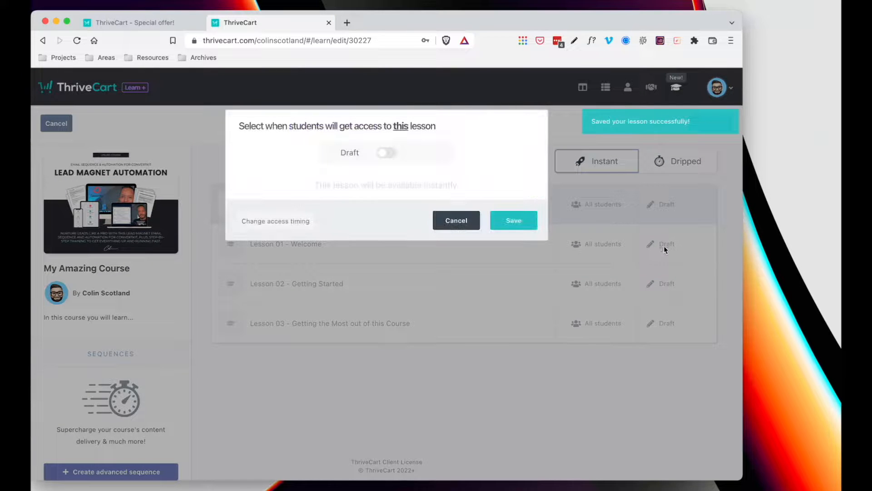
{"action": "left_click", "coordinate": [453, 221]}
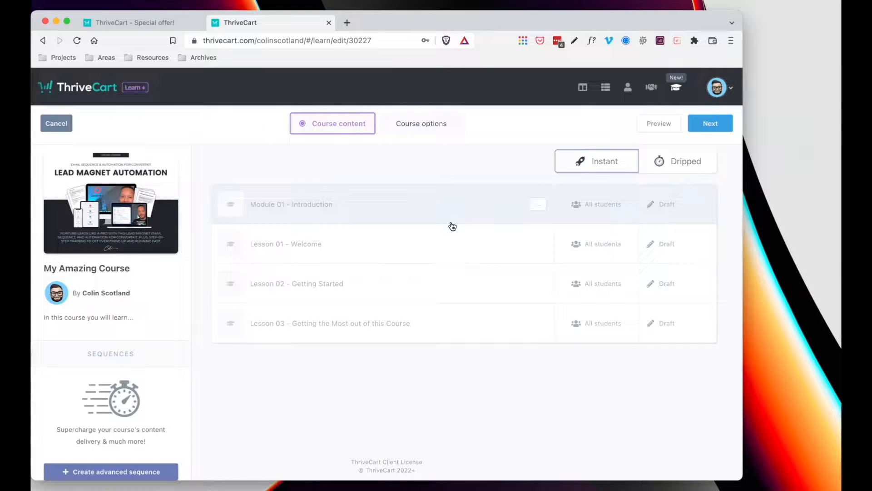
{"action": "left_click", "coordinate": [659, 124]}
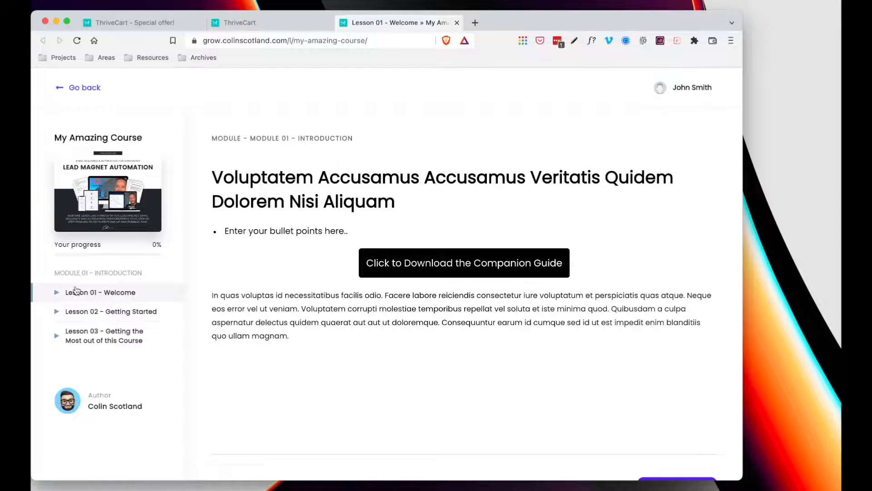
- View Lesson 02 then Lesson 01 in the student preview, and switch back to the editor tab
{"action": "left_click", "coordinate": [75, 315]}
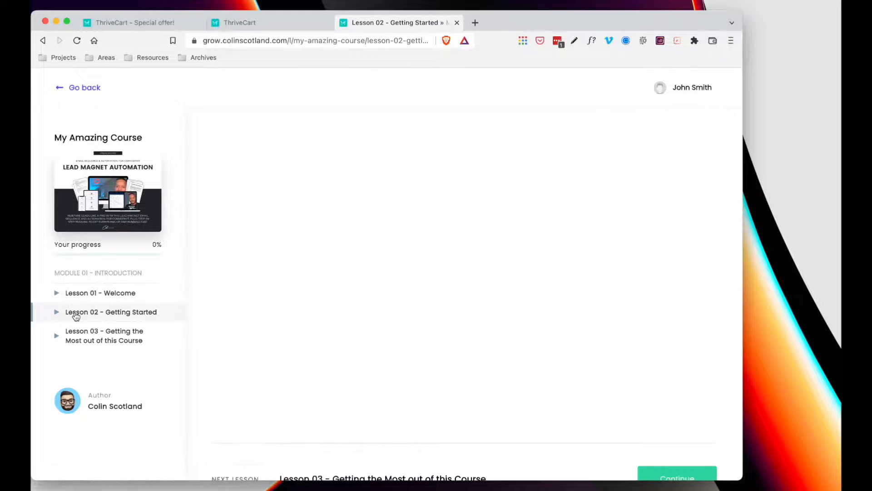
{"action": "left_click", "coordinate": [81, 295]}
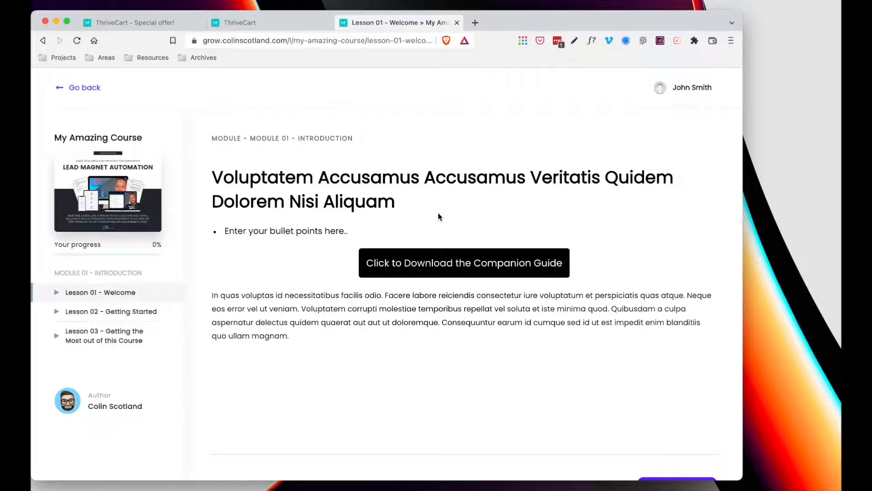
{"action": "key", "text": "ctrl+shift+Tab"}
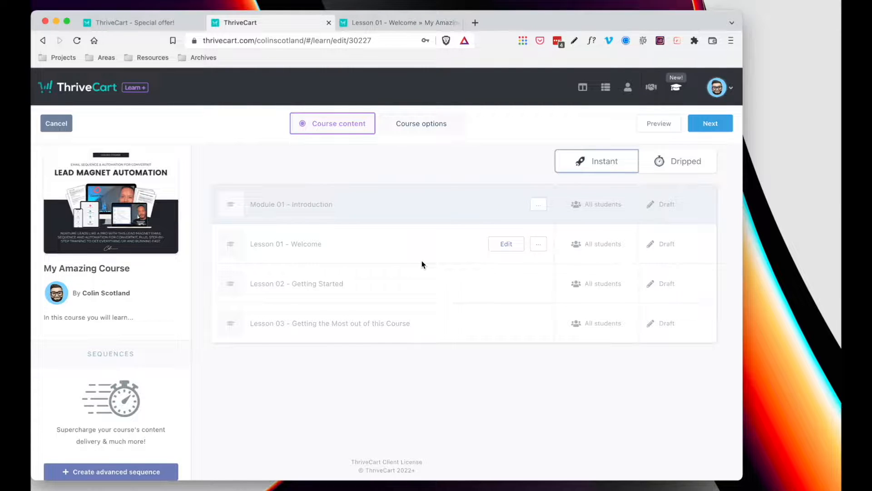
- Set fulfillment to add buyers to the ThriveCart Learn membership with access to My Amazing Course
{"action": "left_click", "coordinate": [605, 89]}
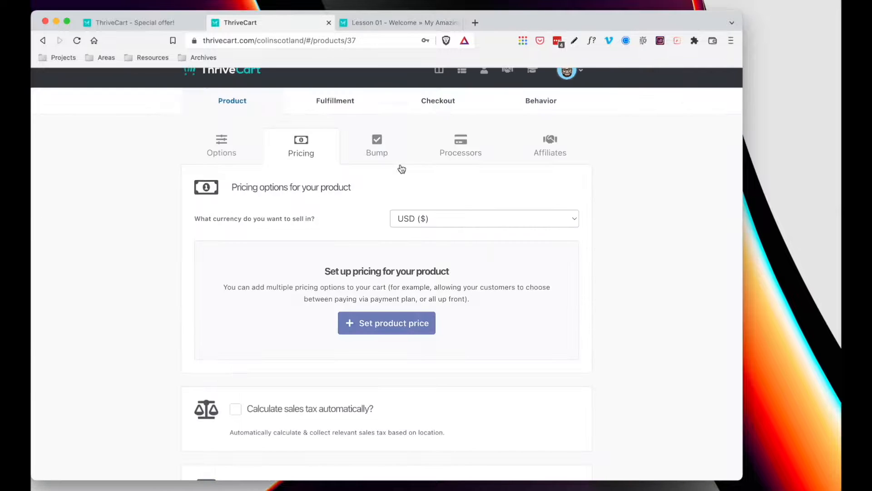
{"action": "scroll", "coordinate": [400, 167], "scroll_direction": "up", "scroll_amount": 1}
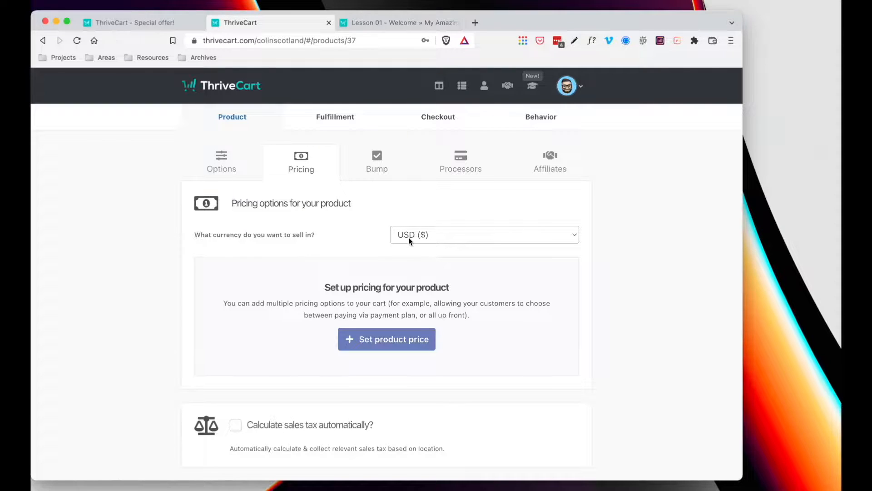
{"action": "left_click", "coordinate": [335, 117]}
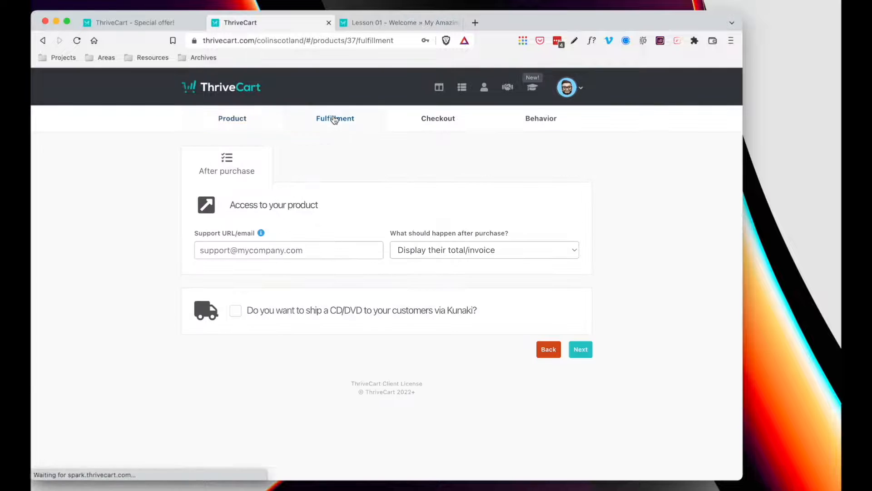
{"action": "left_click", "coordinate": [431, 250]}
{"action": "left_click", "coordinate": [435, 280]}
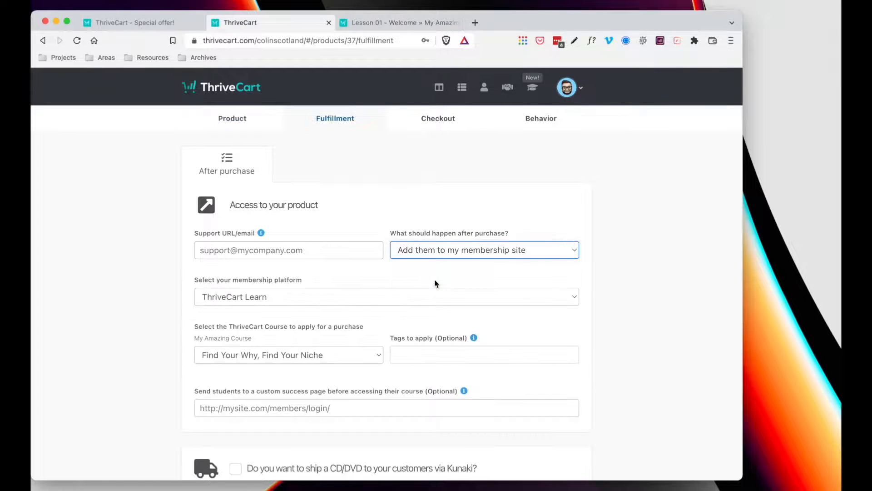
{"action": "left_click", "coordinate": [270, 297]}
{"action": "left_click", "coordinate": [272, 296]}
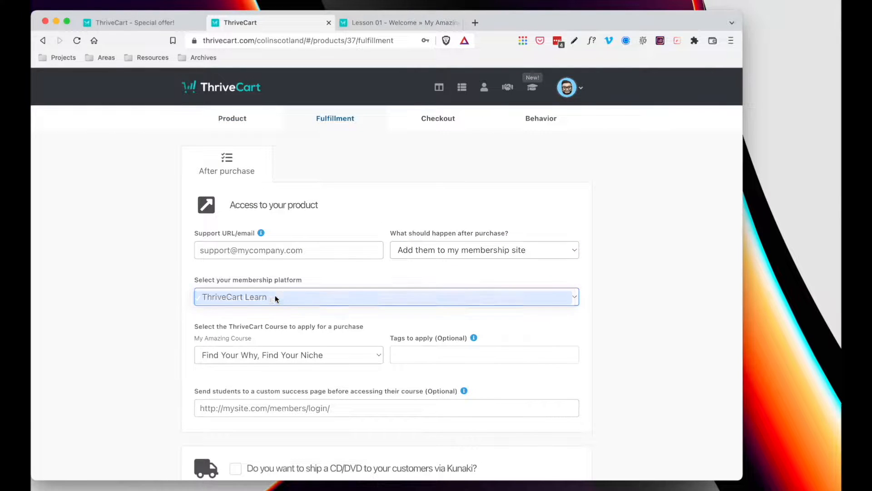
{"action": "left_click", "coordinate": [315, 354]}
{"action": "scroll", "coordinate": [322, 356], "scroll_direction": "down", "scroll_amount": 1}
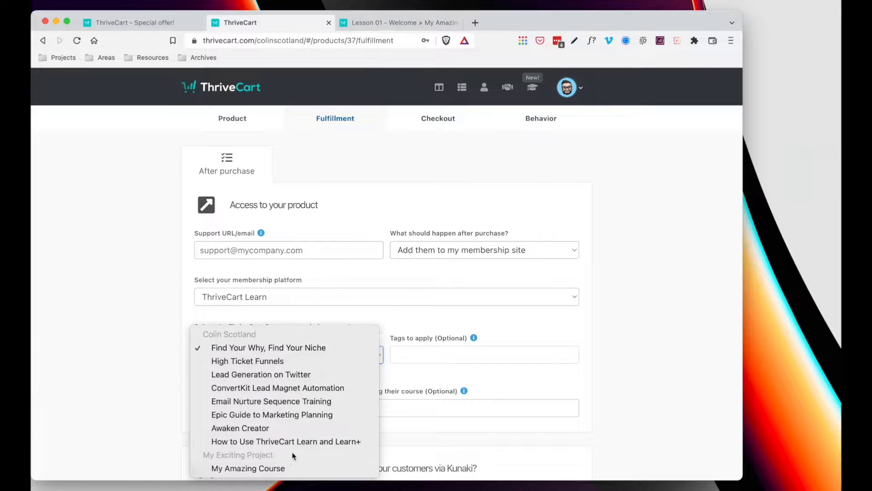
{"action": "left_click", "coordinate": [263, 466]}
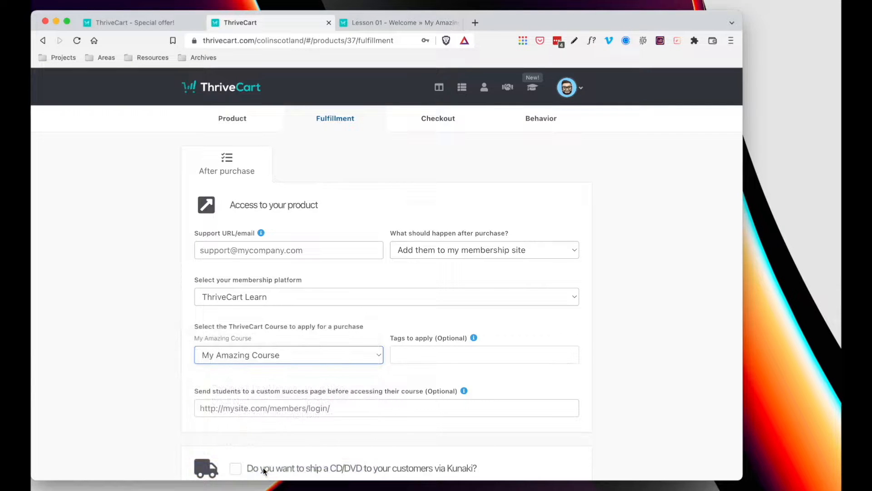
- Leave the optional tags and custom success page fields empty and move on to Checkout
{"action": "left_click", "coordinate": [423, 357]}
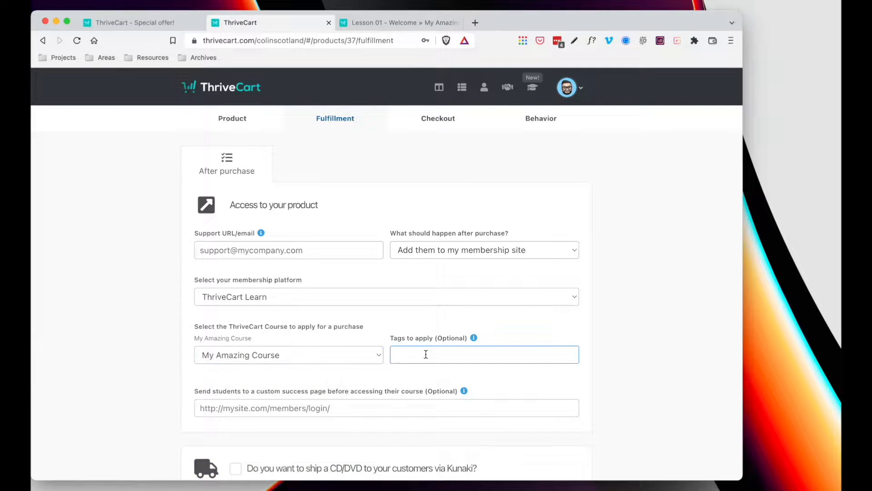
{"action": "scroll", "coordinate": [425, 354], "scroll_direction": "down", "scroll_amount": 3}
{"action": "left_click", "coordinate": [370, 335]}
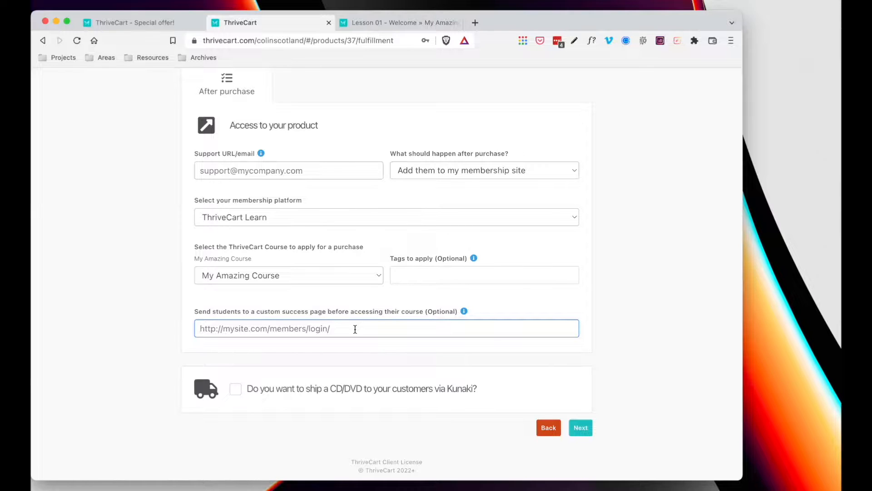
{"action": "scroll", "coordinate": [354, 329], "scroll_direction": "up", "scroll_amount": 2}
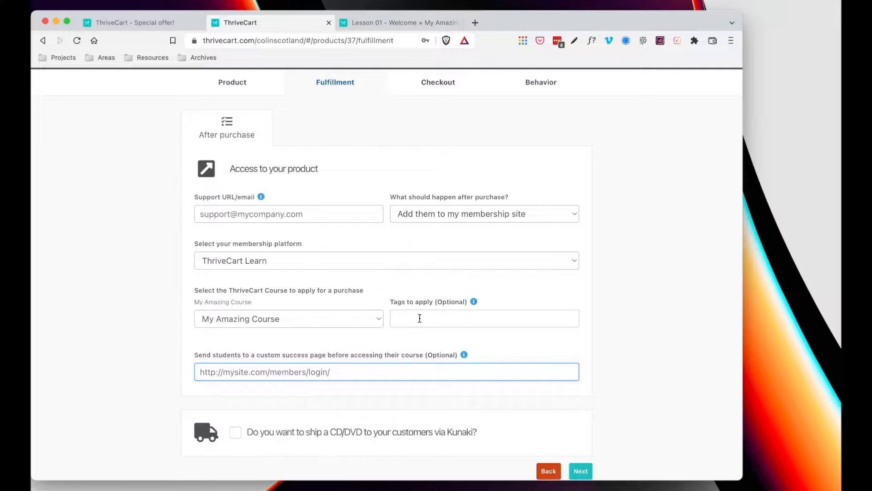
{"action": "scroll", "coordinate": [454, 215], "scroll_direction": "up", "scroll_amount": 2}
{"action": "left_click", "coordinate": [444, 119]}
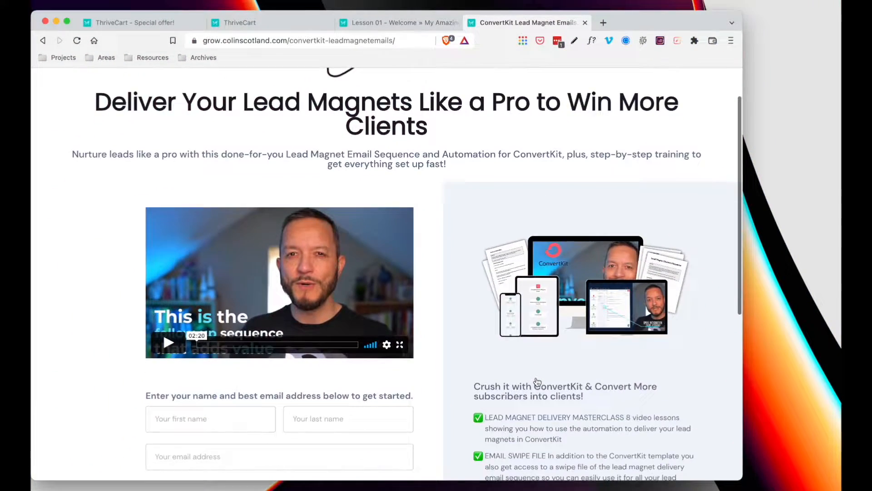
- Scroll through the ConvertKit Lead Magnet Emails checkout page, glance at Lesson 01, and return to product settings
{"action": "scroll", "coordinate": [536, 381], "scroll_direction": "down", "scroll_amount": 5}
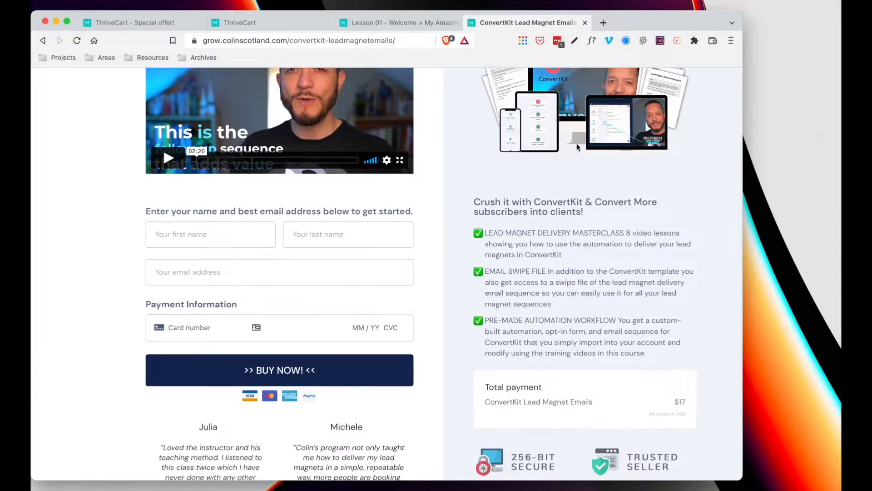
{"action": "scroll", "coordinate": [609, 237], "scroll_direction": "up", "scroll_amount": 2}
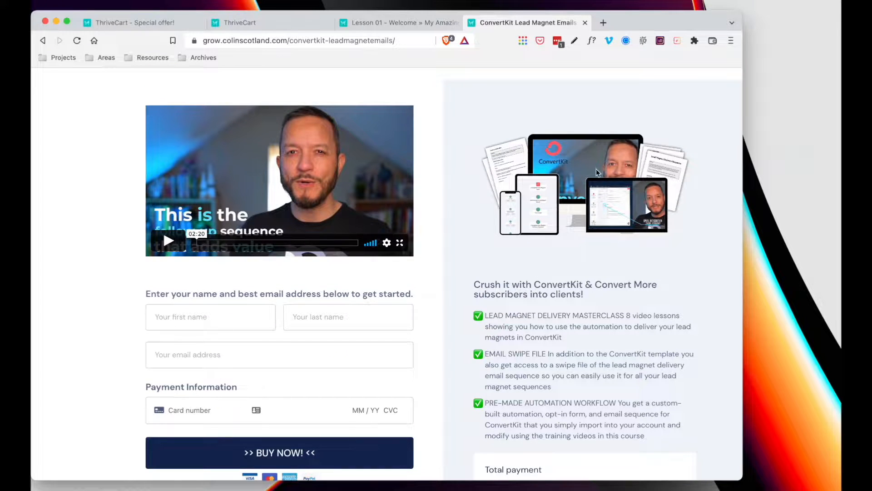
{"action": "scroll", "coordinate": [545, 181], "scroll_direction": "down", "scroll_amount": 3}
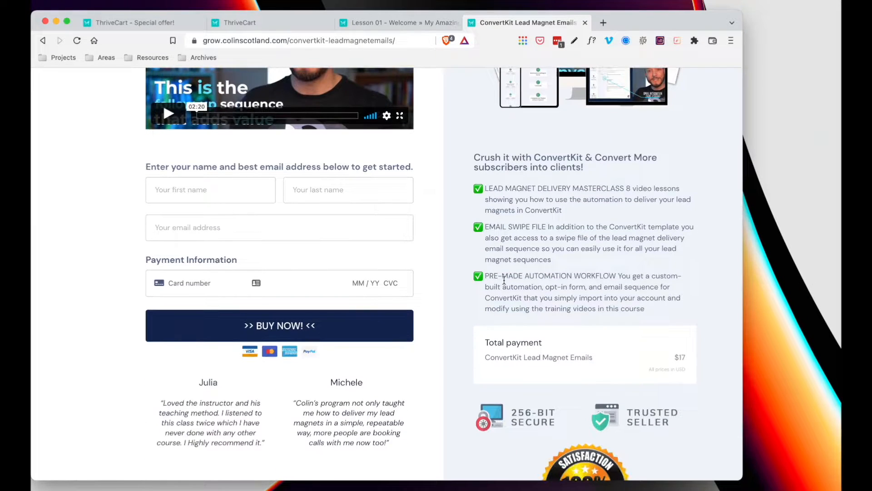
{"action": "scroll", "coordinate": [506, 296], "scroll_direction": "down", "scroll_amount": 2}
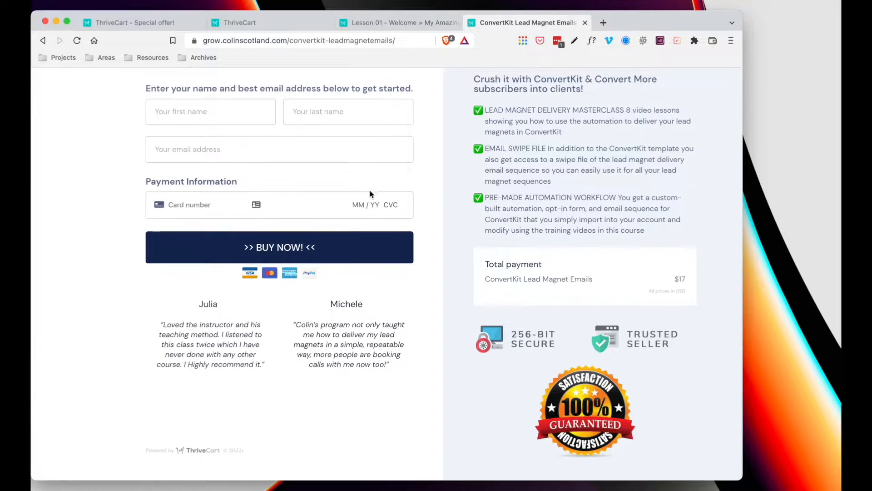
{"action": "scroll", "coordinate": [572, 148], "scroll_direction": "up", "scroll_amount": 1}
{"action": "scroll", "coordinate": [574, 141], "scroll_direction": "up", "scroll_amount": 5}
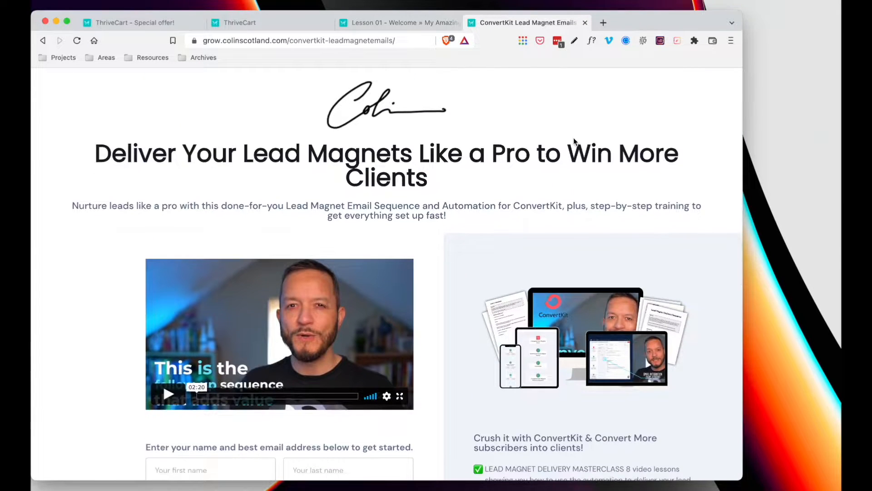
{"action": "left_click", "coordinate": [408, 23]}
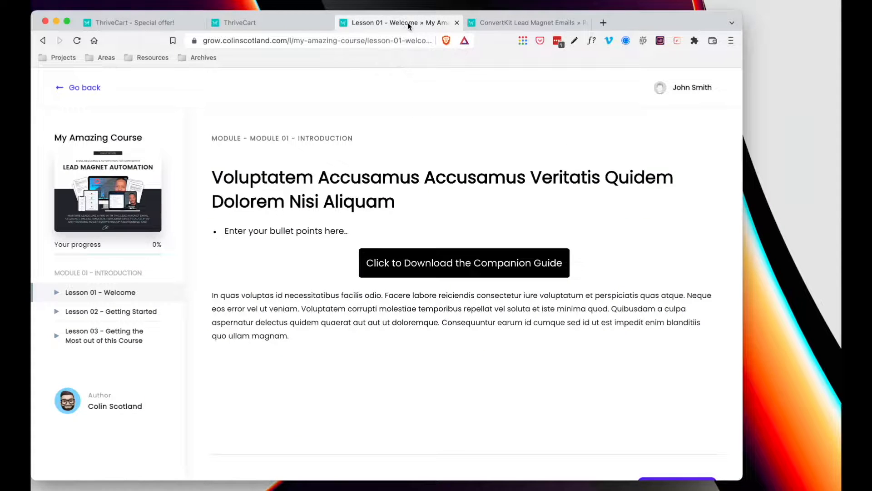
{"action": "left_click", "coordinate": [268, 23]}
- Preview a new behavior rule's trigger options, discard the rule, and try saving the product
{"action": "left_click", "coordinate": [532, 119]}
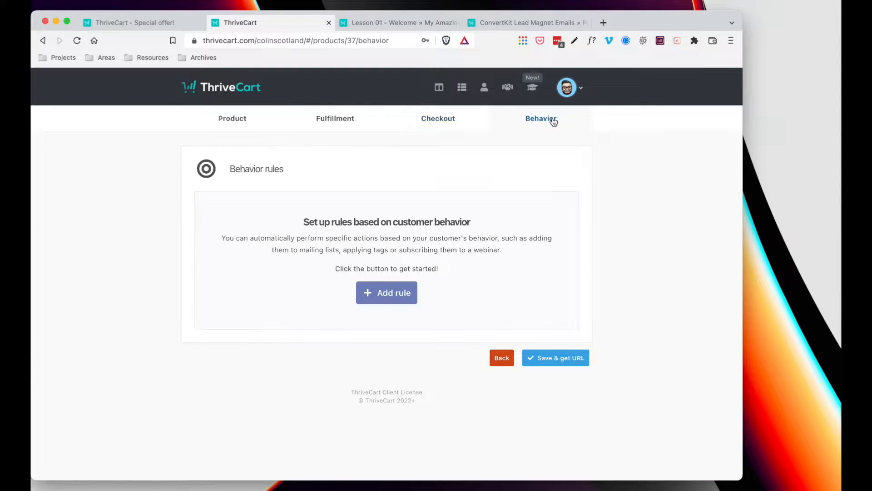
{"action": "left_click", "coordinate": [393, 295]}
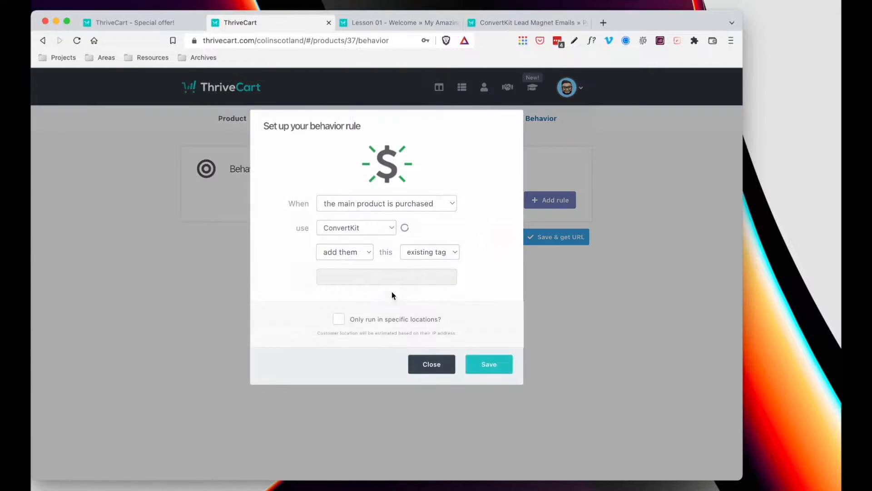
{"action": "left_click", "coordinate": [430, 205]}
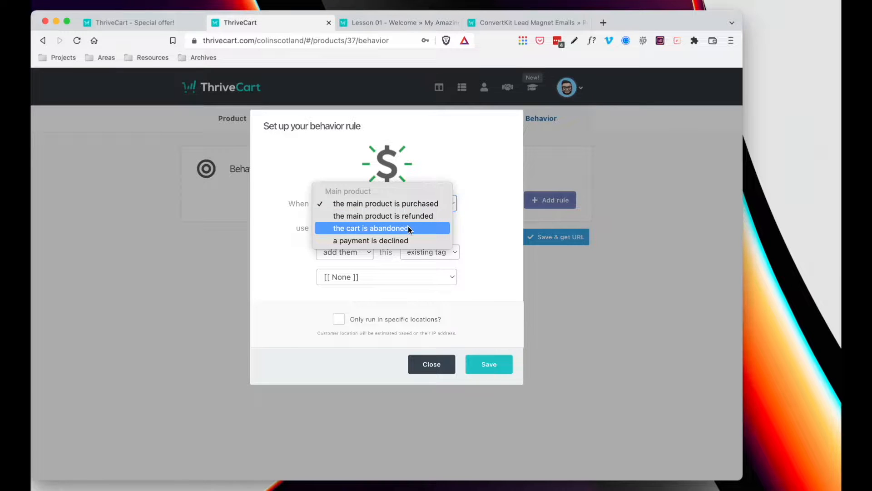
{"action": "left_click", "coordinate": [476, 194]}
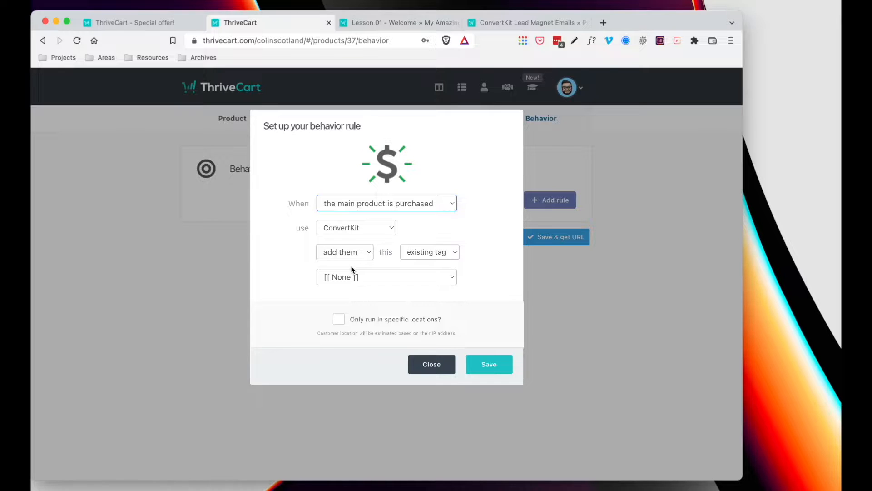
{"action": "left_click", "coordinate": [442, 364]}
{"action": "left_click", "coordinate": [561, 357]}
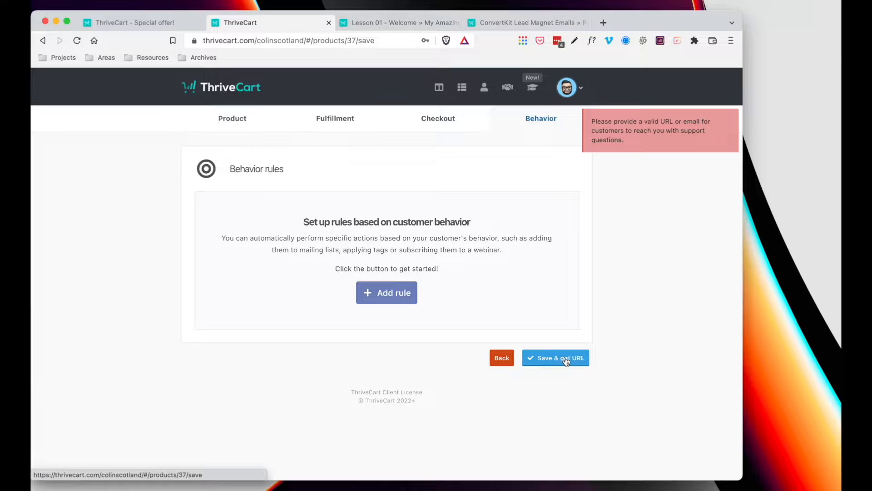
- Return the product editor to its Checkout step and take the Lesson 01 page back to Your courses
{"action": "left_click", "coordinate": [502, 359]}
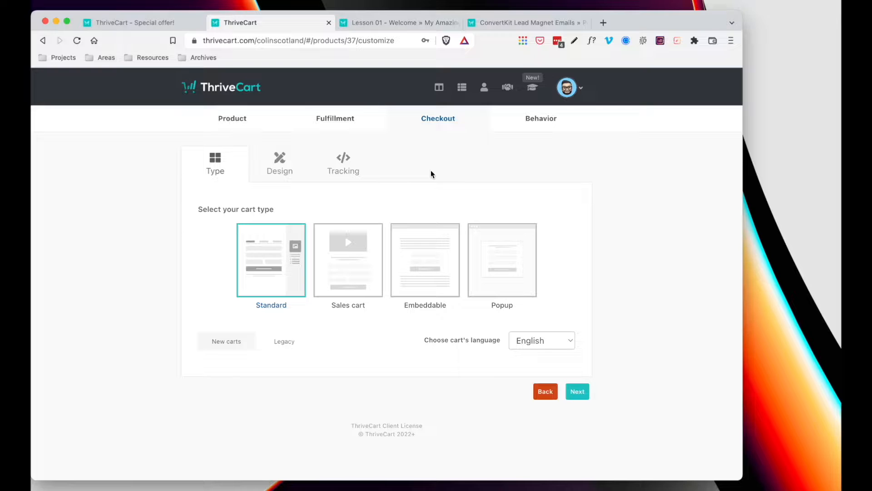
{"action": "left_click", "coordinate": [151, 22]}
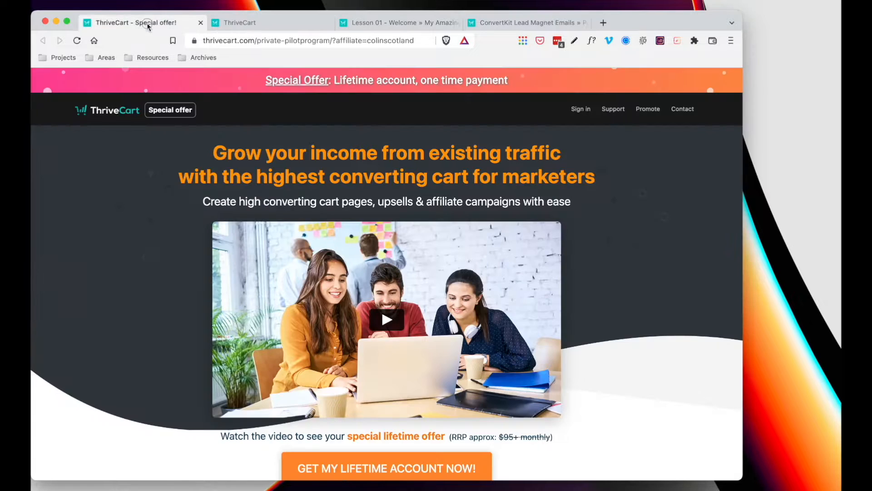
{"action": "left_click", "coordinate": [399, 24]}
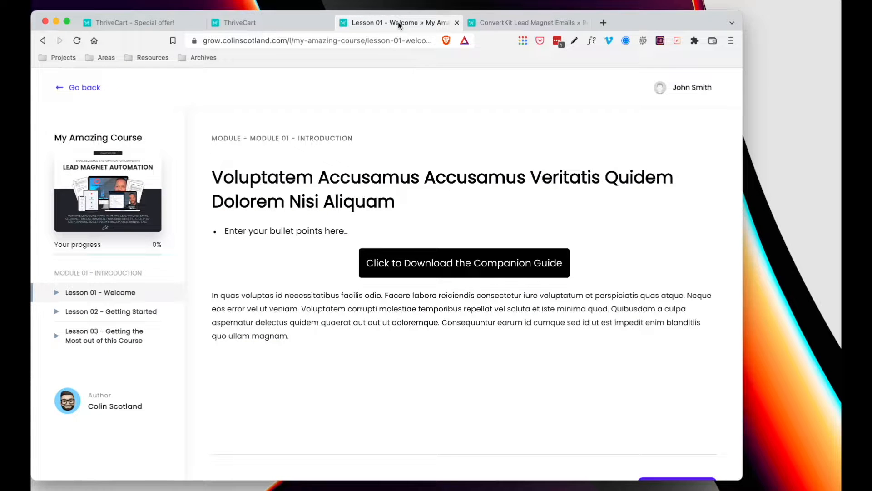
{"action": "left_click", "coordinate": [85, 90]}
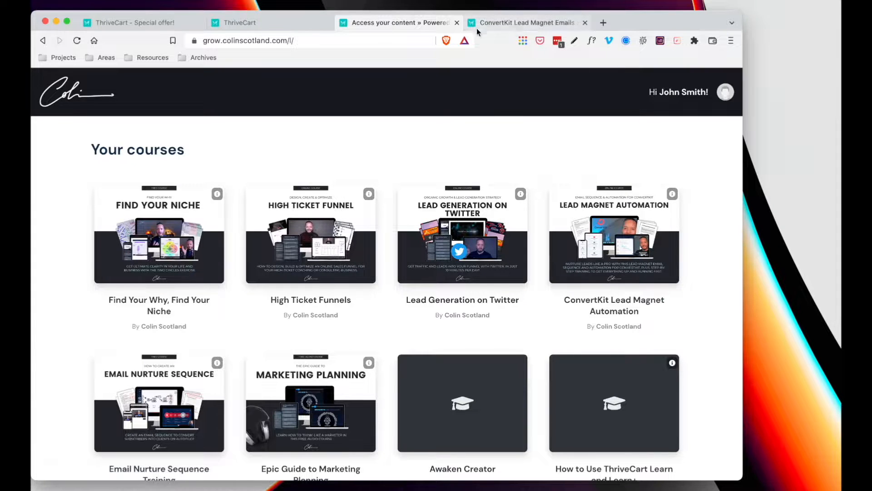
{"action": "left_click", "coordinate": [270, 26]}
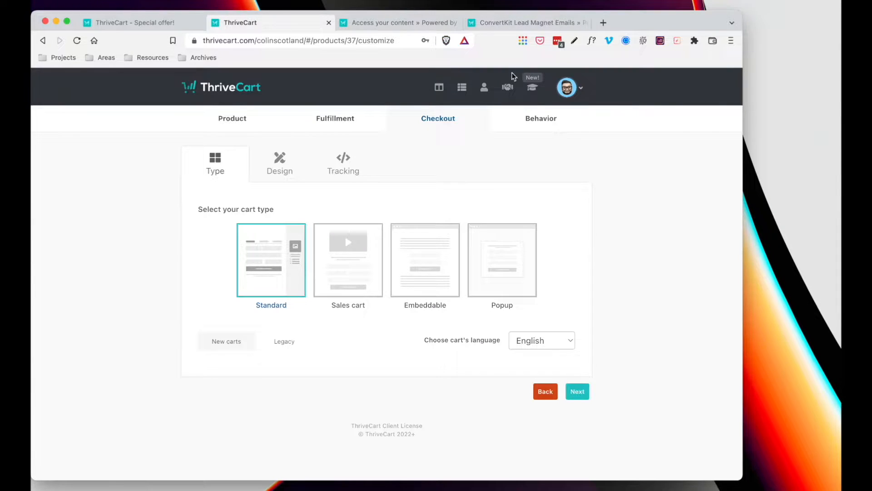
- Open the Learn courses area and browse the student dashboard designer
{"action": "left_click", "coordinate": [532, 89]}
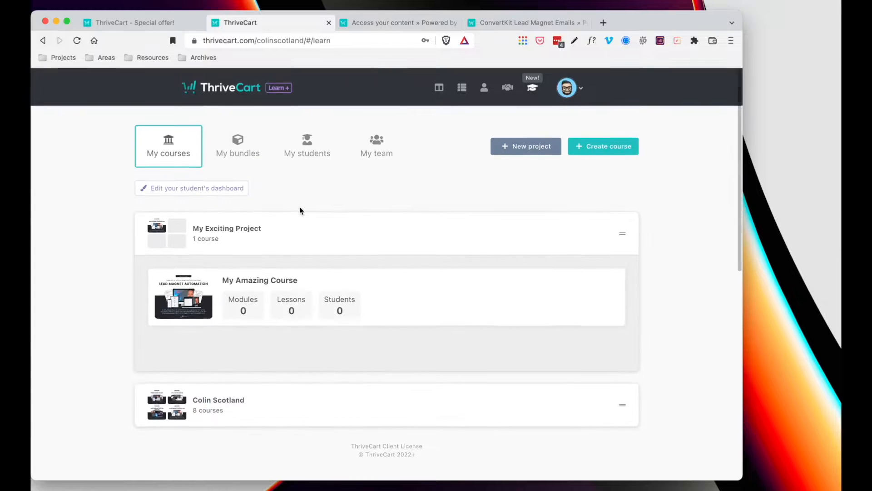
{"action": "left_click", "coordinate": [196, 192]}
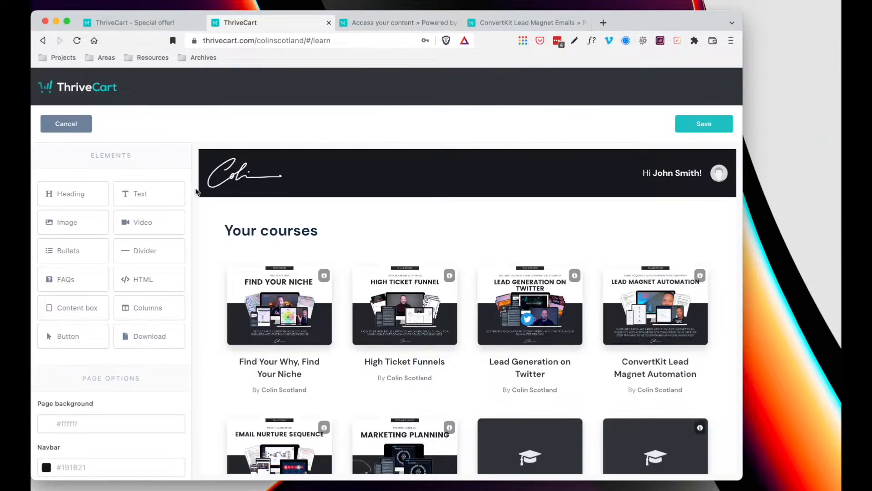
{"action": "scroll", "coordinate": [209, 334], "scroll_direction": "down", "scroll_amount": 5}
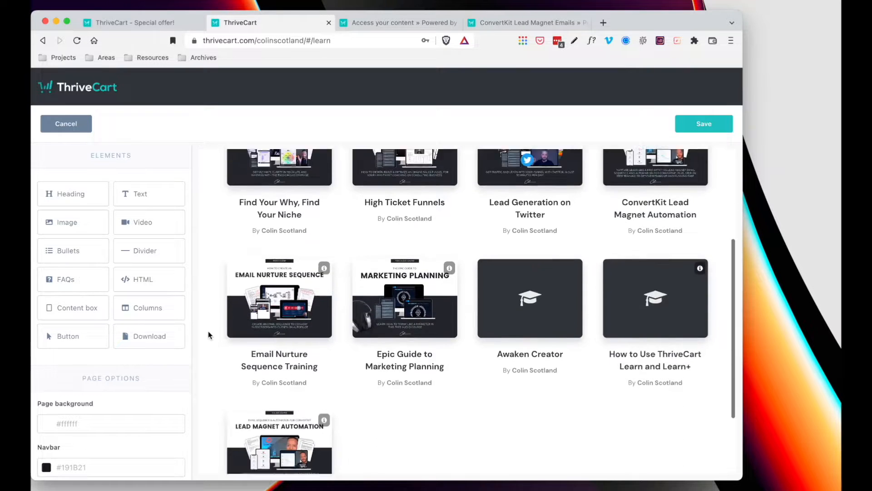
{"action": "scroll", "coordinate": [208, 335], "scroll_direction": "up", "scroll_amount": 5}
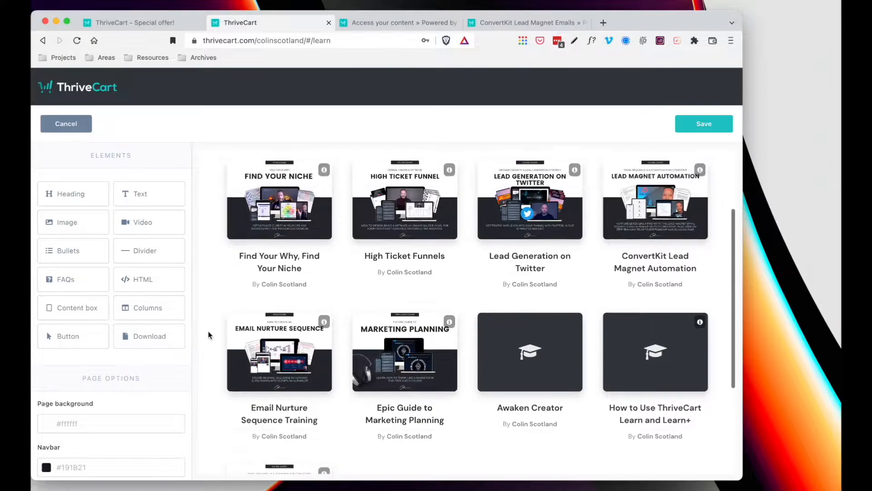
{"action": "scroll", "coordinate": [208, 334], "scroll_direction": "down", "scroll_amount": 4}
{"action": "scroll", "coordinate": [208, 335], "scroll_direction": "up", "scroll_amount": 3}
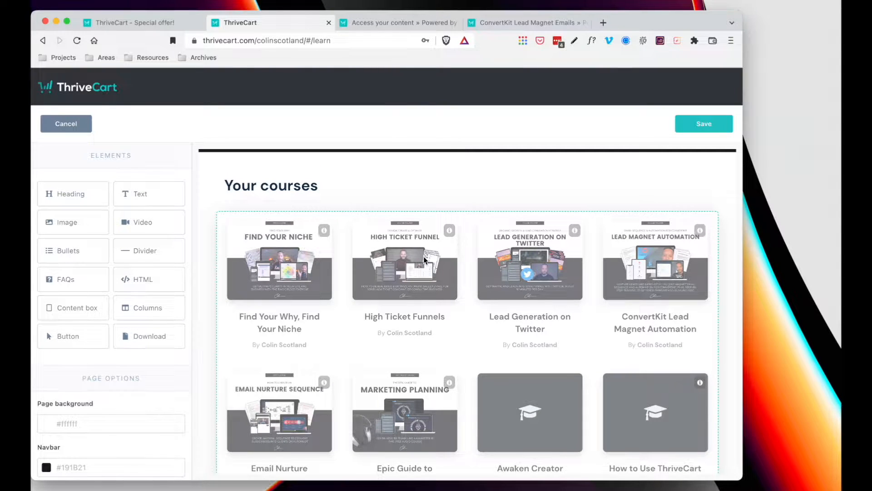
{"action": "scroll", "coordinate": [435, 226], "scroll_direction": "up", "scroll_amount": 1}
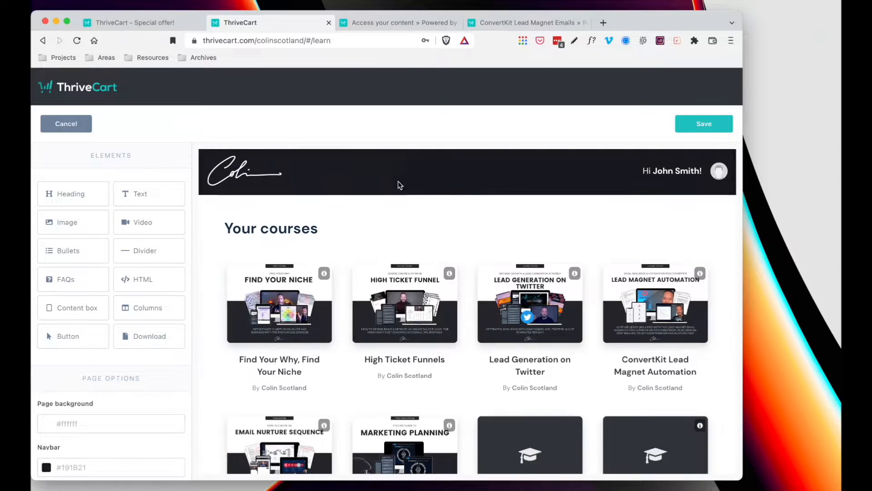
- Select and deselect the header logo block, then leave the designer without saving
{"action": "left_click", "coordinate": [262, 180]}
{"action": "left_click", "coordinate": [450, 171]}
{"action": "scroll", "coordinate": [91, 359], "scroll_direction": "down", "scroll_amount": 5}
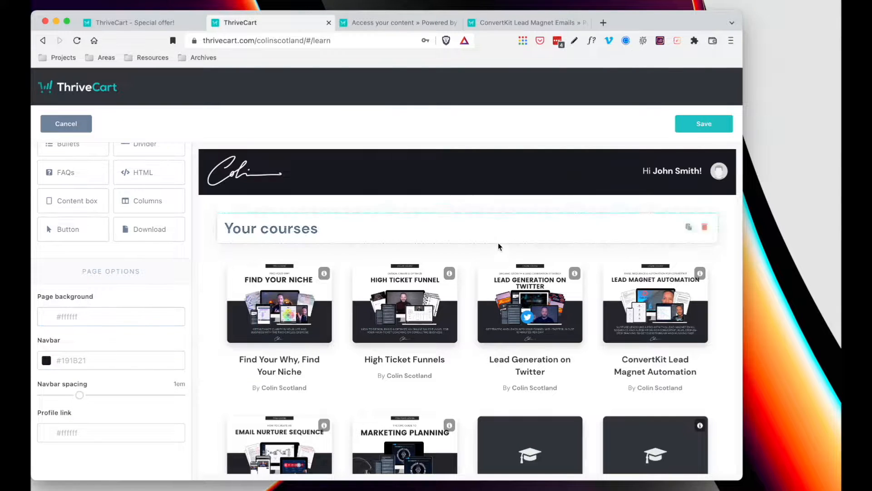
{"action": "scroll", "coordinate": [565, 186], "scroll_direction": "down", "scroll_amount": 2}
{"action": "scroll", "coordinate": [565, 186], "scroll_direction": "down", "scroll_amount": 2}
{"action": "scroll", "coordinate": [564, 186], "scroll_direction": "up", "scroll_amount": 4}
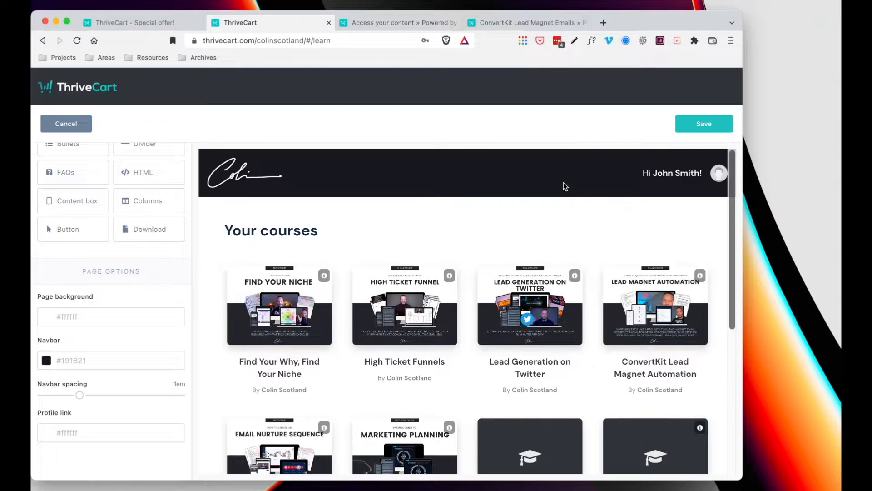
{"action": "left_click", "coordinate": [57, 124]}
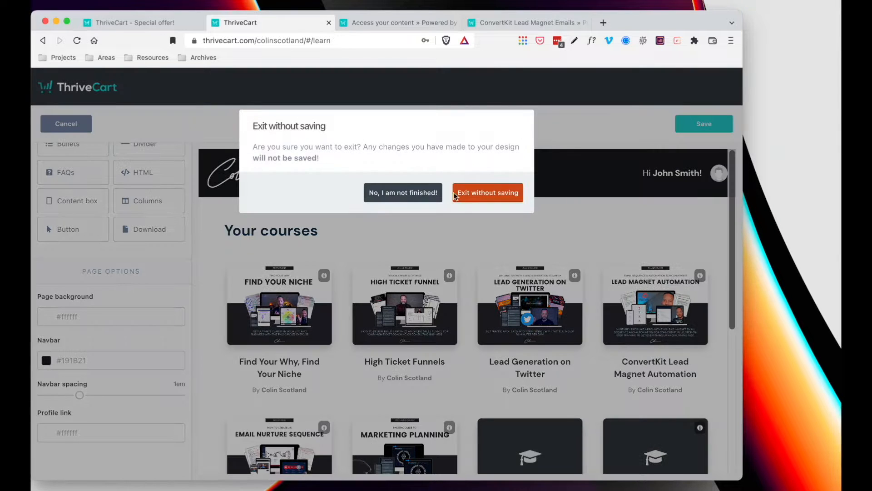
{"action": "left_click", "coordinate": [475, 194]}
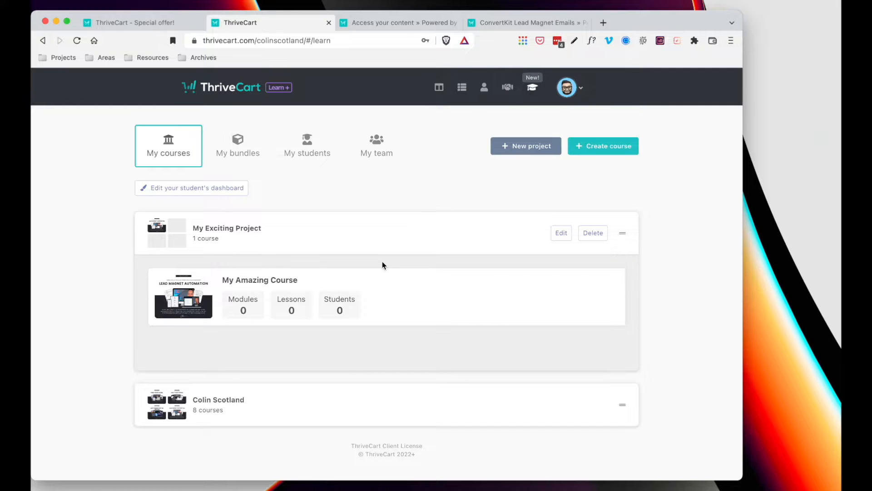
- Open My Amazing Course's content and Lesson 01 - Welcome, then return to the course outline
{"action": "scroll", "coordinate": [383, 262], "scroll_direction": "down", "scroll_amount": 2}
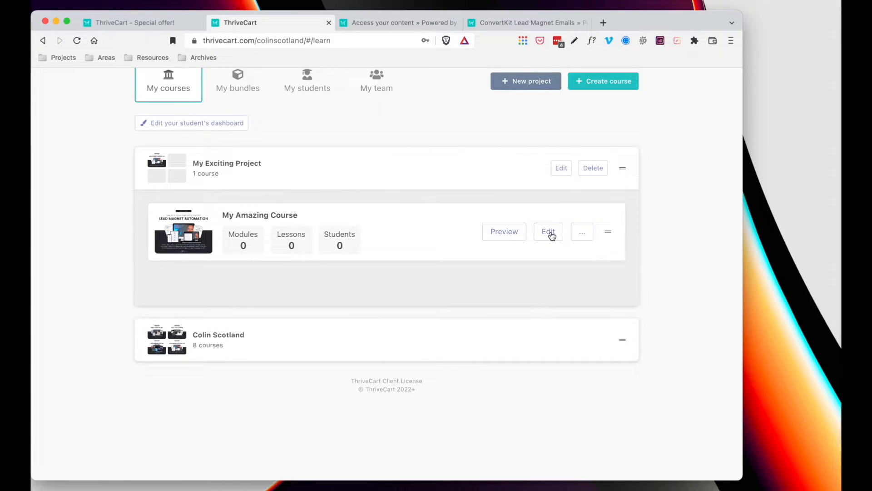
{"action": "left_click", "coordinate": [549, 232]}
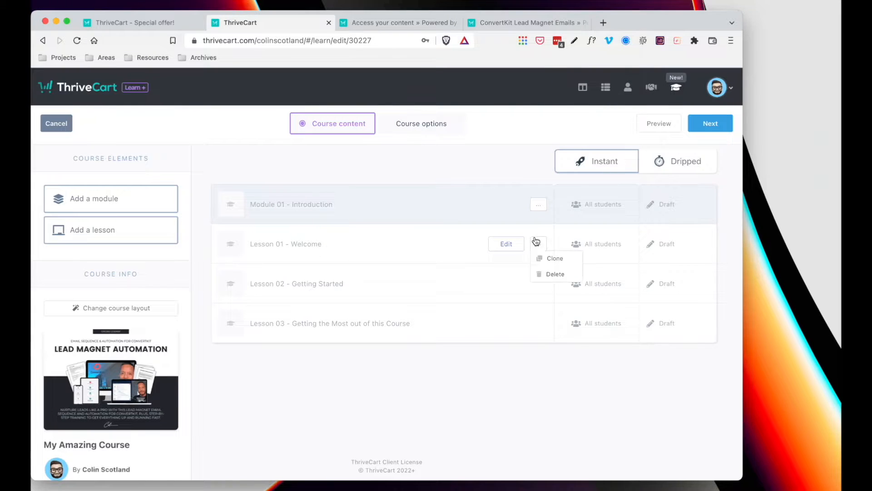
{"action": "left_click", "coordinate": [506, 244]}
{"action": "scroll", "coordinate": [499, 244], "scroll_direction": "down", "scroll_amount": 4}
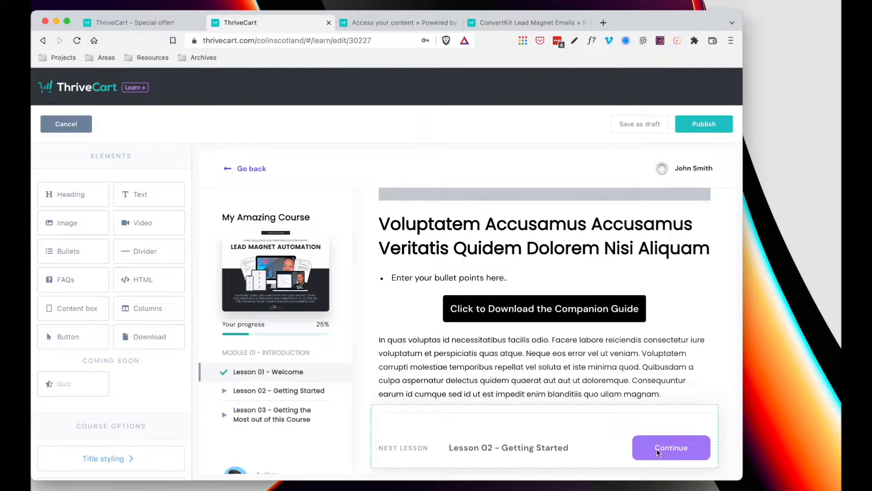
{"action": "scroll", "coordinate": [604, 395], "scroll_direction": "up", "scroll_amount": 3}
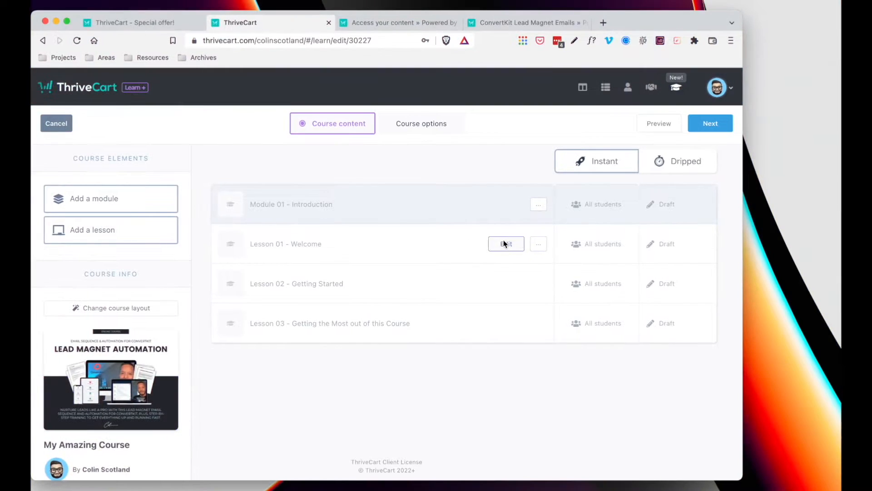
- Reopen Lesson 01 and review the Course Options title, sidebar, spacing and colour settings
{"action": "left_click", "coordinate": [503, 243]}
{"action": "scroll", "coordinate": [82, 273], "scroll_direction": "down", "scroll_amount": 5}
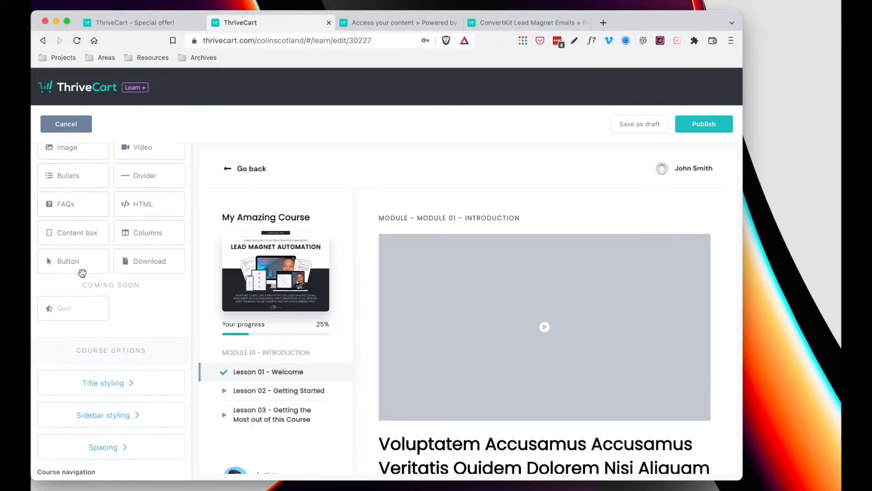
{"action": "scroll", "coordinate": [83, 272], "scroll_direction": "down", "scroll_amount": 2}
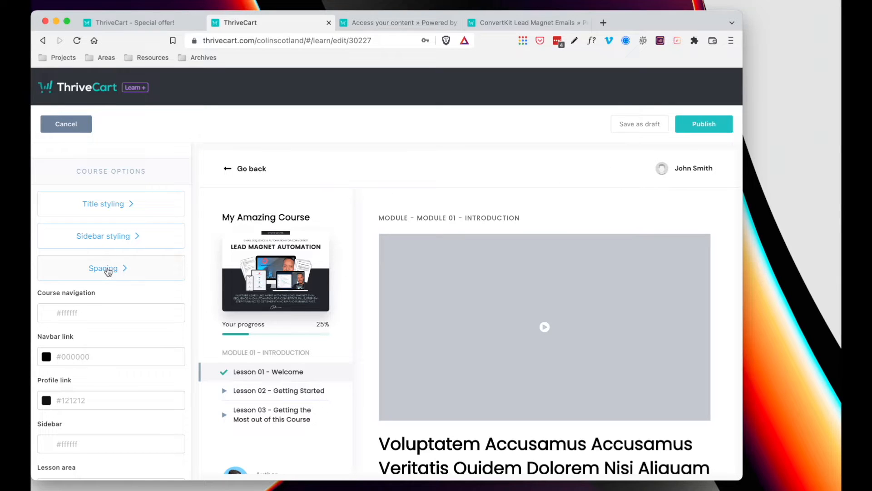
{"action": "scroll", "coordinate": [107, 272], "scroll_direction": "down", "scroll_amount": 9}
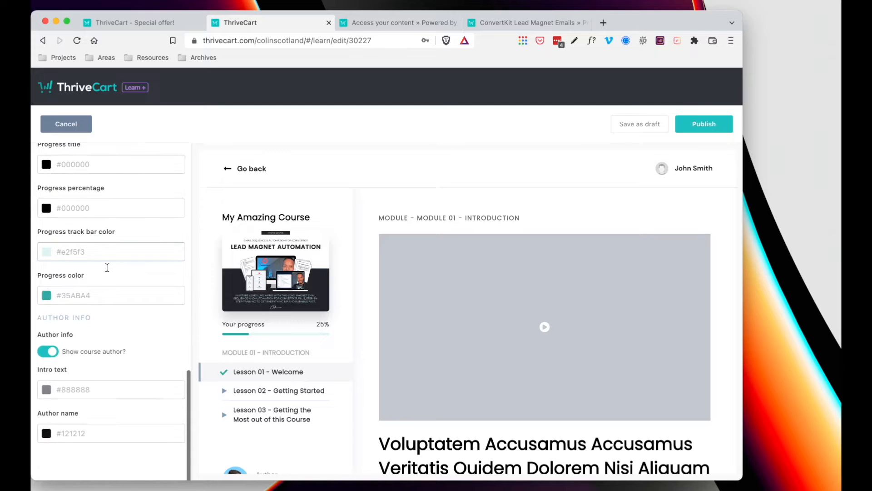
{"action": "scroll", "coordinate": [107, 267], "scroll_direction": "up", "scroll_amount": 12}
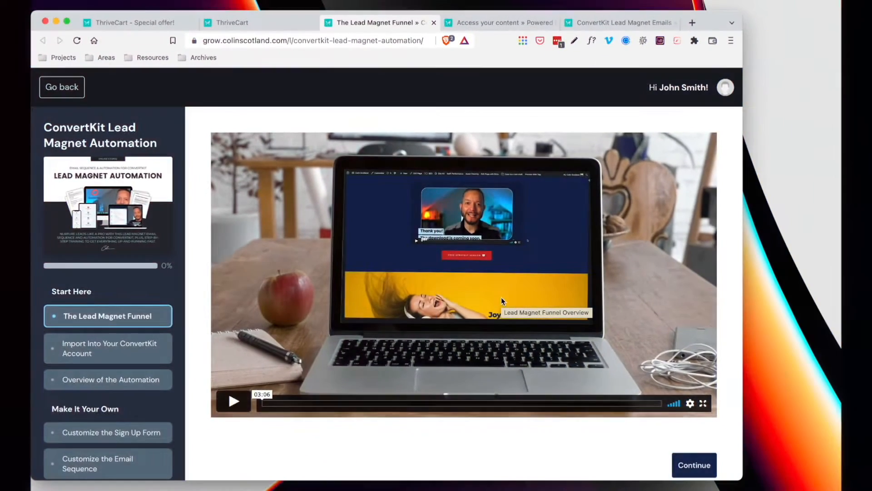
- Advance the student course page to the next lesson, Import Into Your ConvertKit Account
{"action": "scroll", "coordinate": [504, 300], "scroll_direction": "down", "scroll_amount": 2}
{"action": "scroll", "coordinate": [504, 300], "scroll_direction": "up", "scroll_amount": 2}
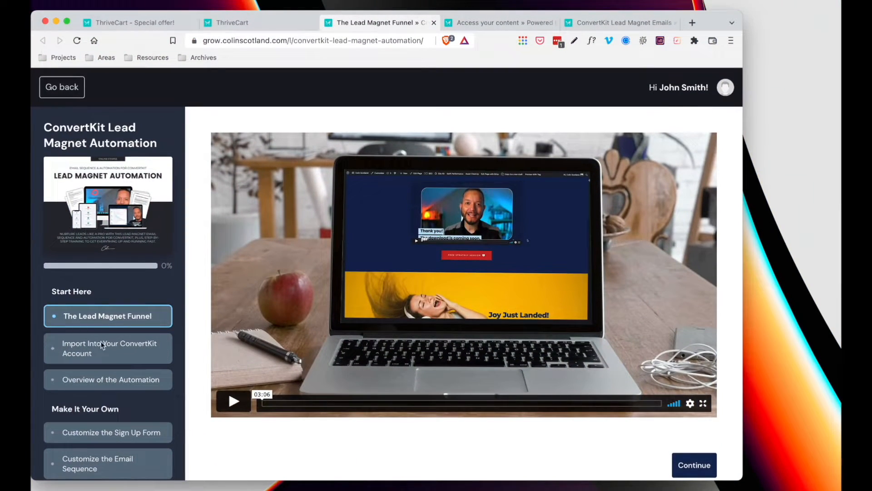
{"action": "scroll", "coordinate": [98, 336], "scroll_direction": "down", "scroll_amount": 3}
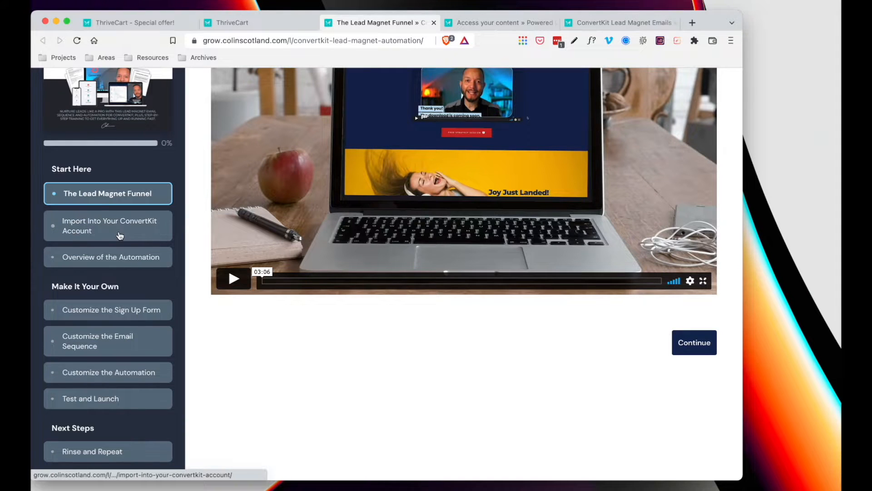
{"action": "left_click", "coordinate": [696, 342]}
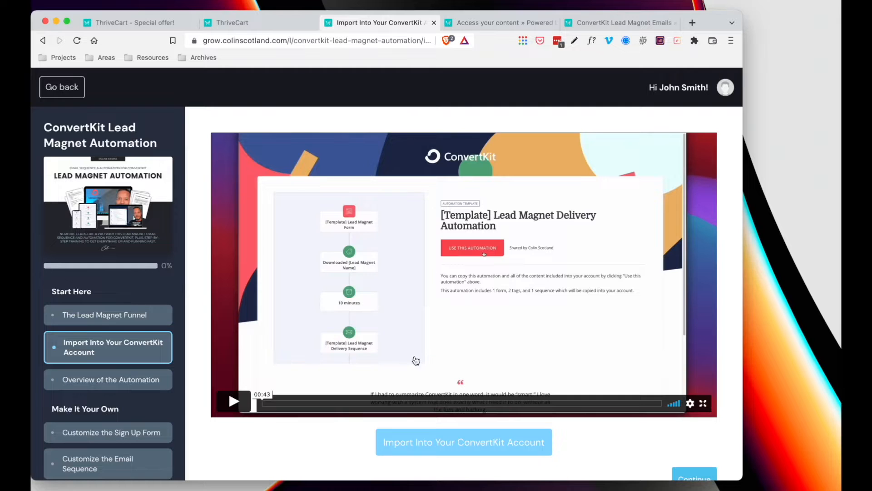
{"action": "scroll", "coordinate": [335, 450], "scroll_direction": "down", "scroll_amount": 1}
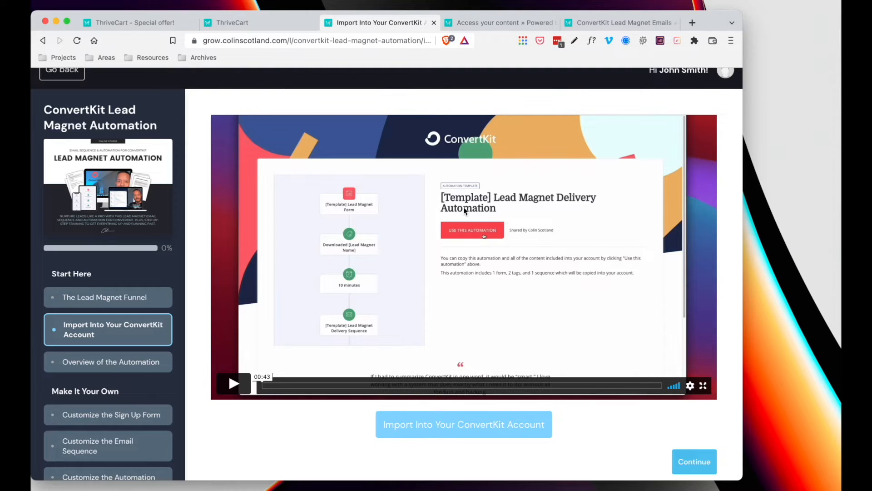
{"action": "scroll", "coordinate": [167, 363], "scroll_direction": "down", "scroll_amount": 3}
{"action": "scroll", "coordinate": [76, 235], "scroll_direction": "up", "scroll_amount": 4}
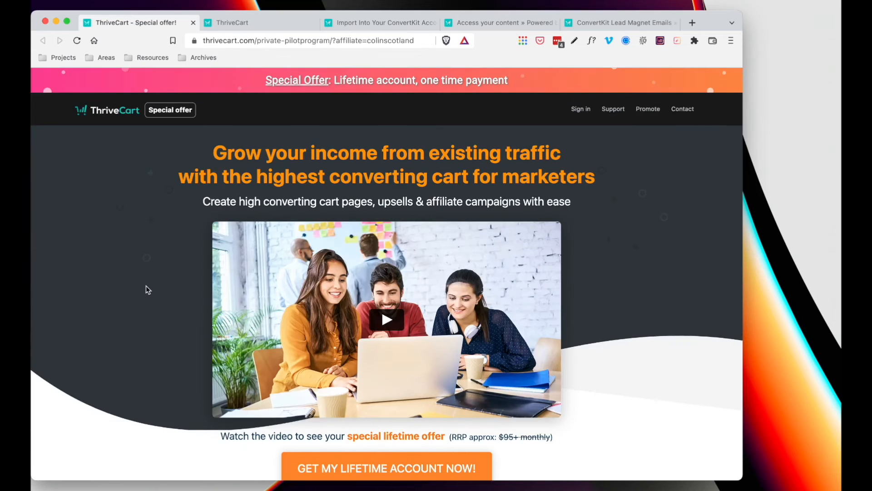
{"action": "scroll", "coordinate": [146, 289], "scroll_direction": "down", "scroll_amount": 3}
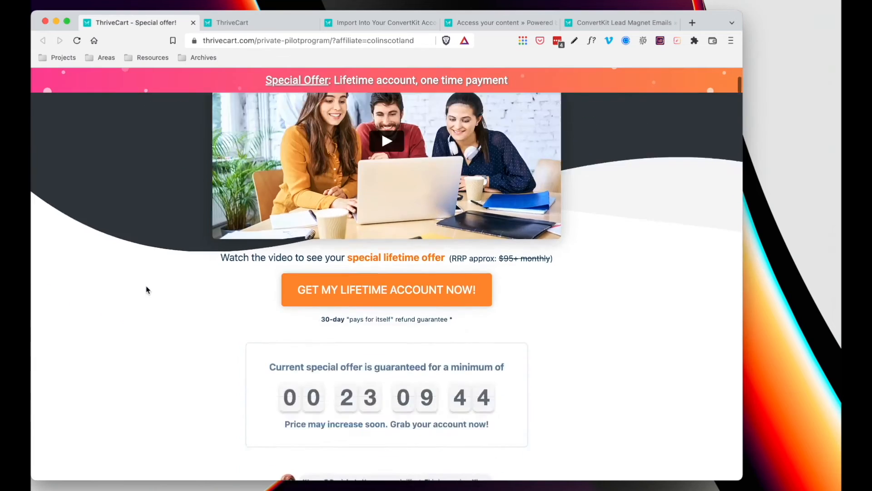
{"action": "scroll", "coordinate": [146, 289], "scroll_direction": "down", "scroll_amount": 20}
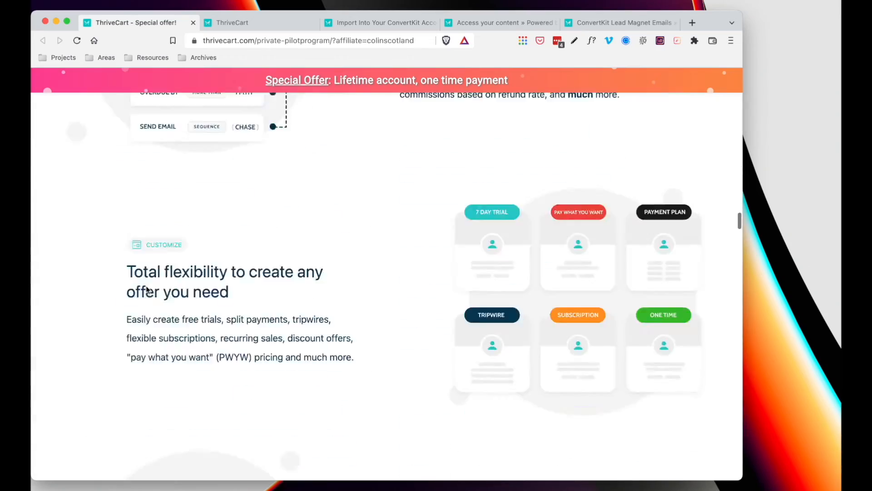
{"action": "scroll", "coordinate": [147, 290], "scroll_direction": "down", "scroll_amount": 20}
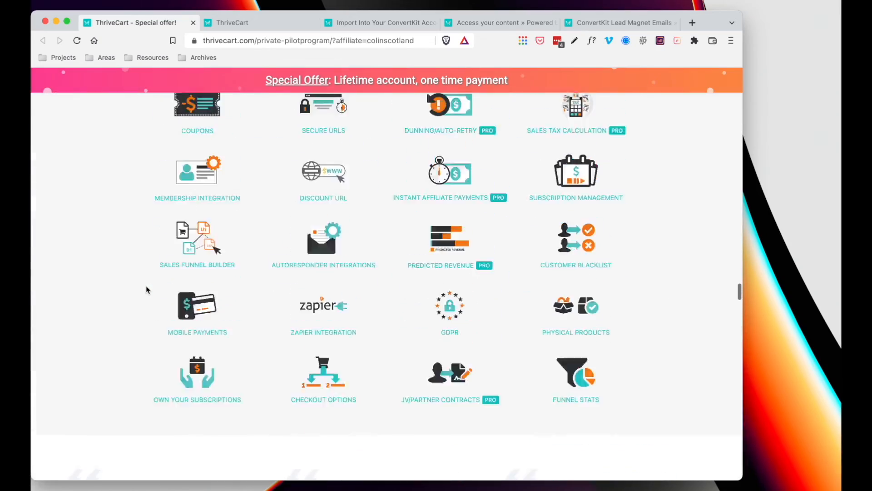
{"action": "scroll", "coordinate": [146, 289], "scroll_direction": "up", "scroll_amount": 10}
{"action": "scroll", "coordinate": [147, 290], "scroll_direction": "up", "scroll_amount": 15}
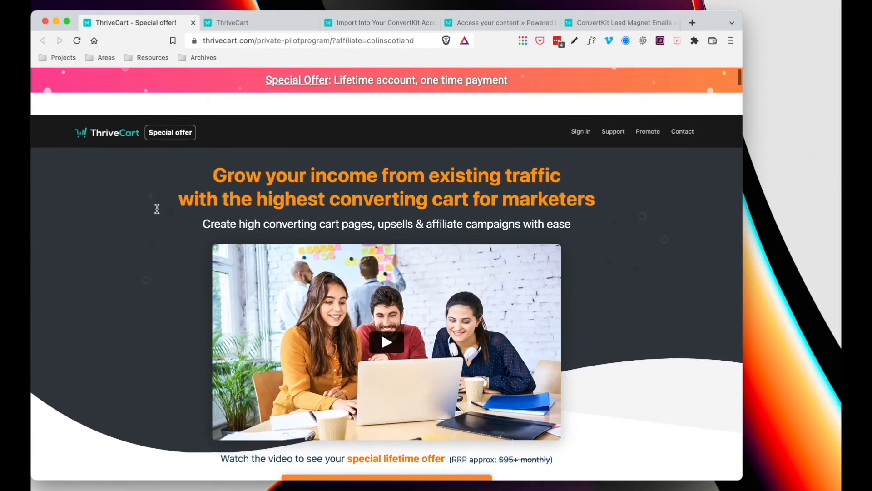
{"action": "left_click", "coordinate": [274, 24]}
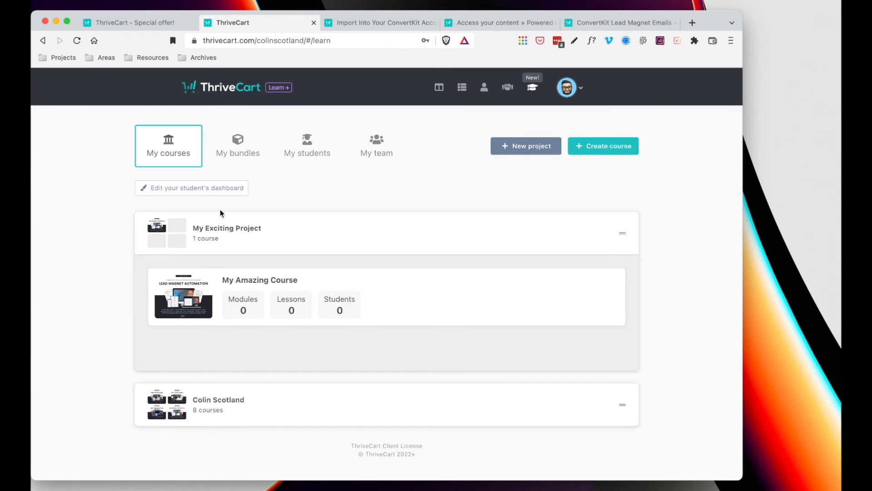